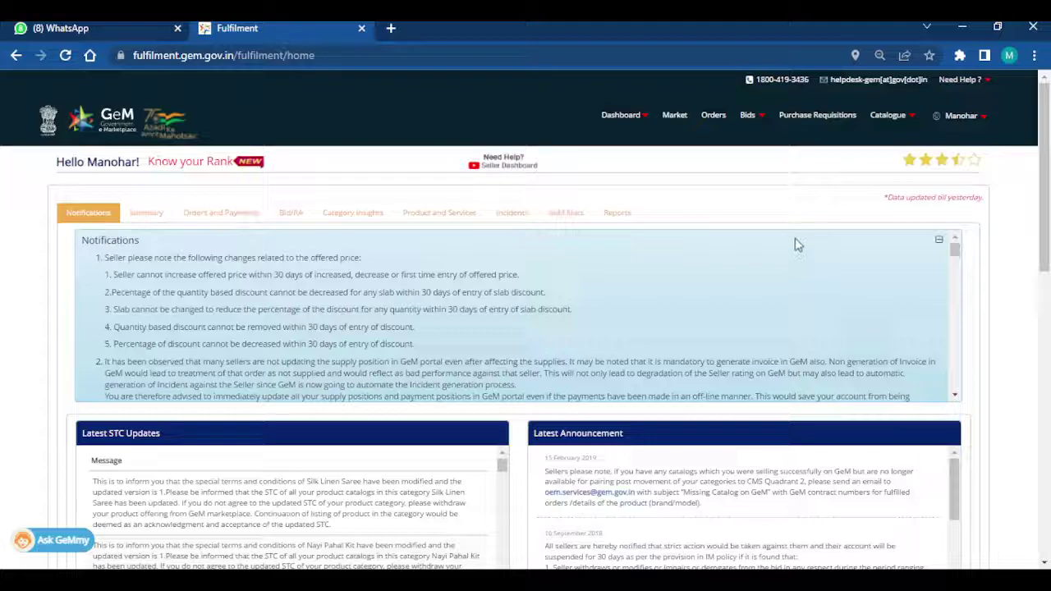
- Open List of Bids from the seller dashboard's Bids menu in a new tab
click(757, 123)
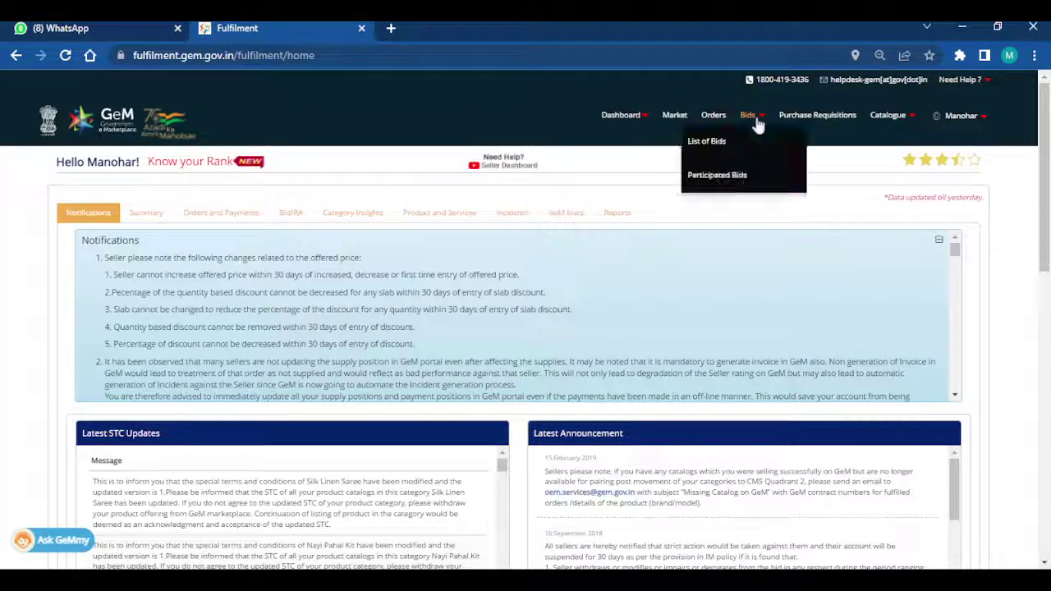
click(708, 142)
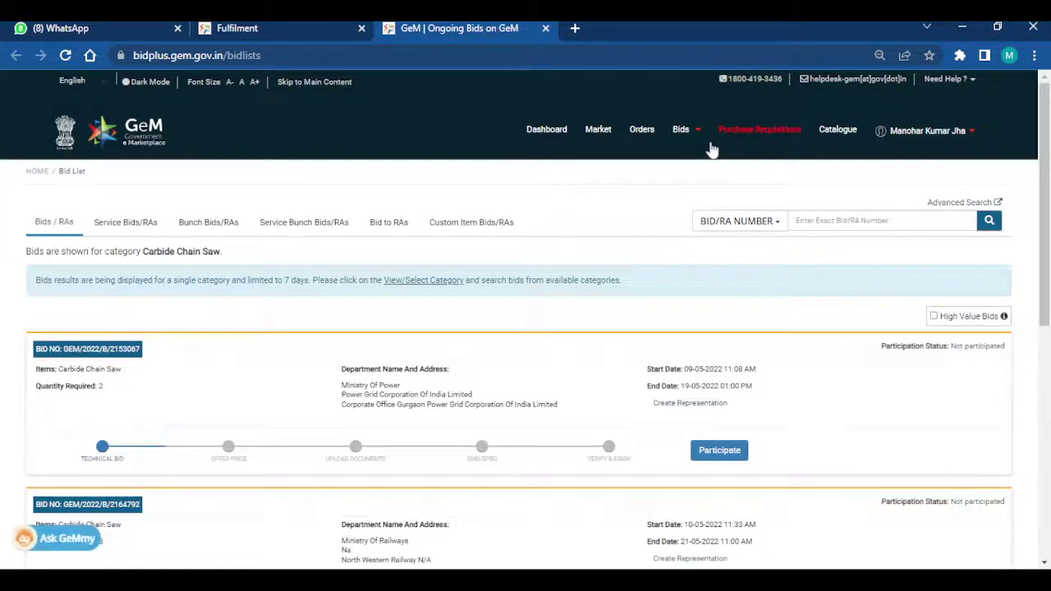
- Search Service Bids/RAs for bid number GEM/2022/B/2146374, the manpower outsourcing bid
click(692, 140)
click(694, 155)
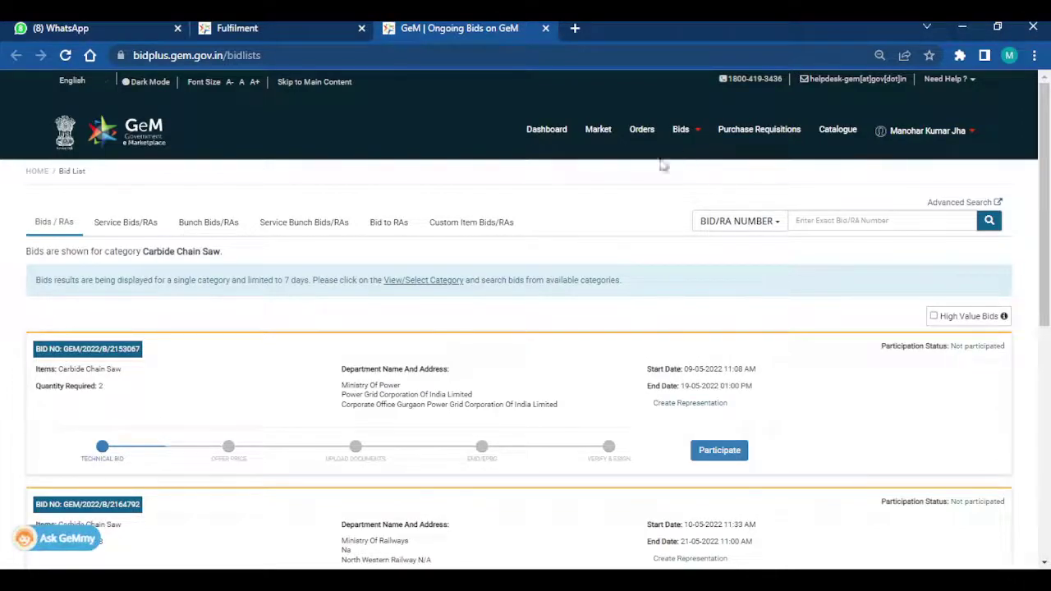
click(134, 228)
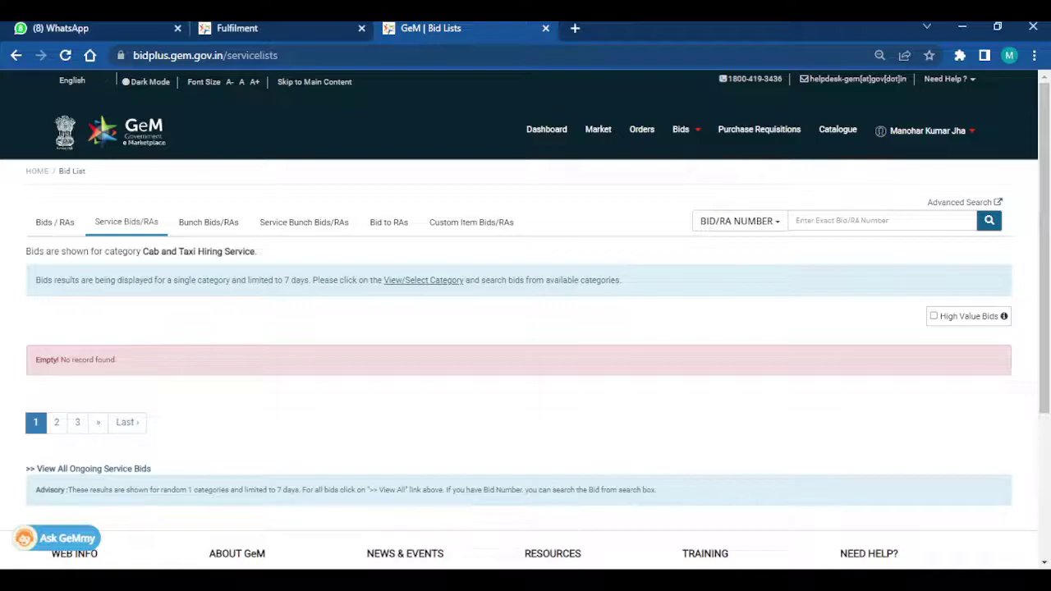
click(846, 220)
text(GEM/2022/B/2146374)
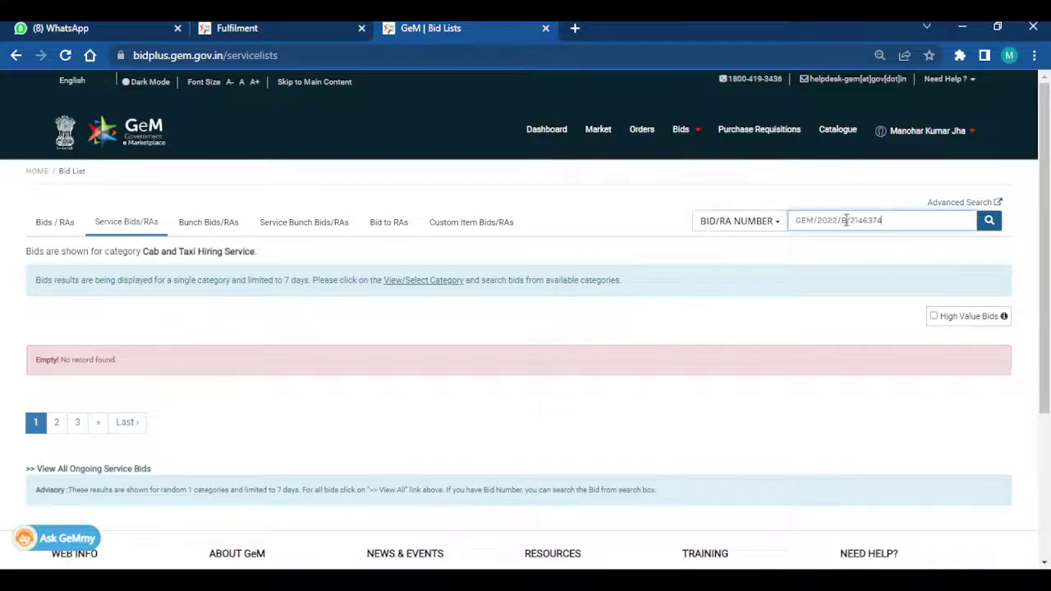
click(989, 222)
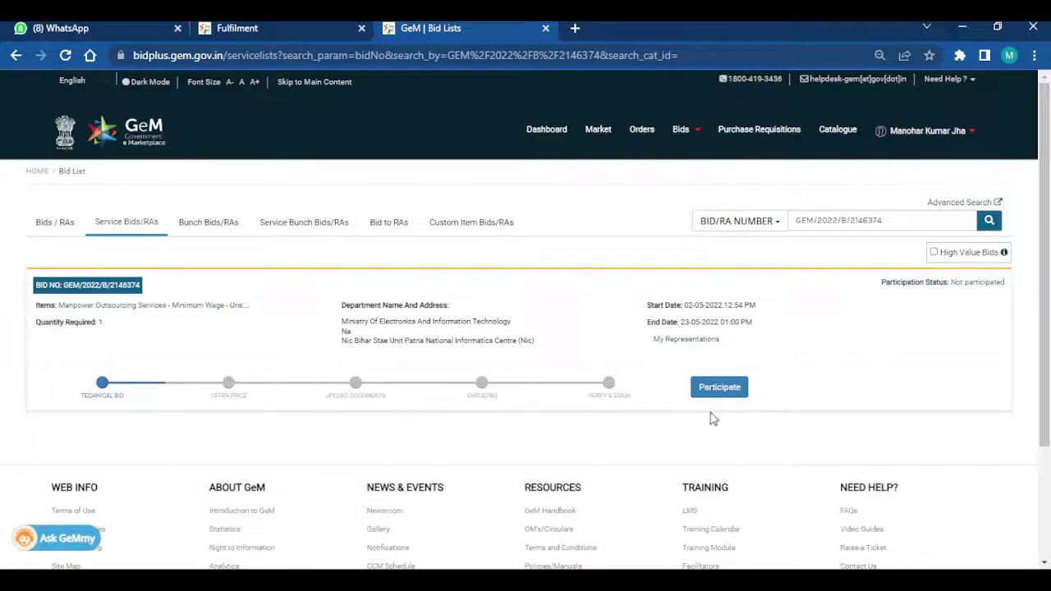
- Start participating in the bid and open Item 1's technical specification form
click(724, 393)
scroll(495, 349, down, 3)
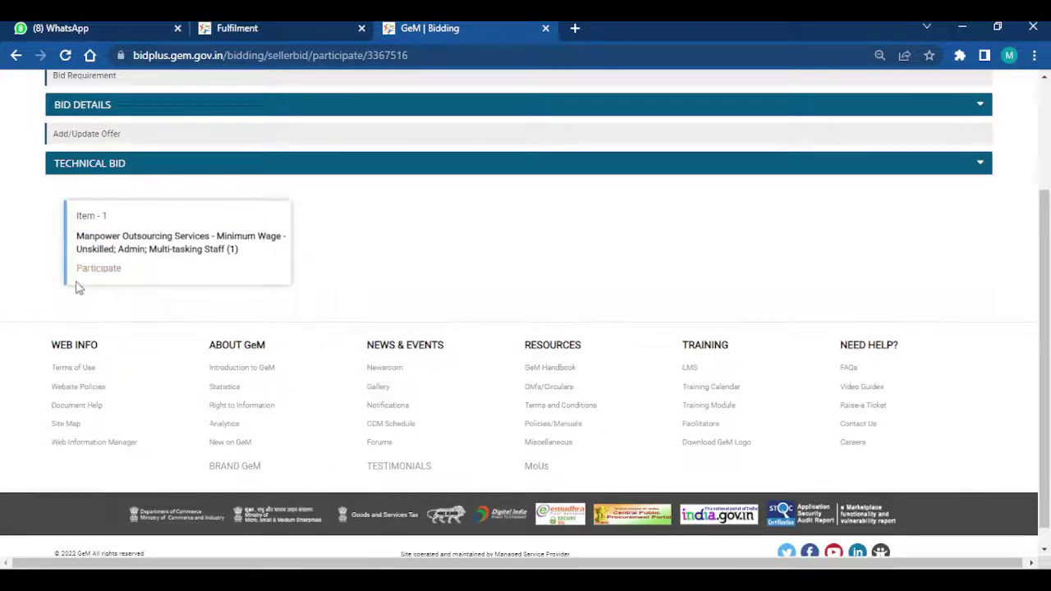
click(103, 270)
scroll(723, 297, down, 3)
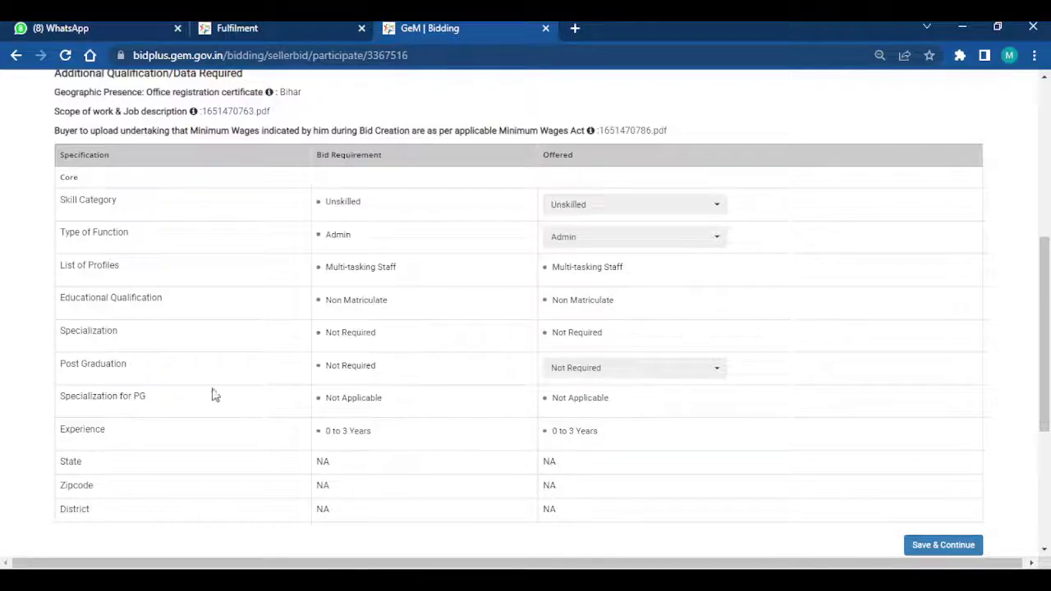
- Keep Post Graduation as Not Required and Skill Category as Unskilled
click(717, 374)
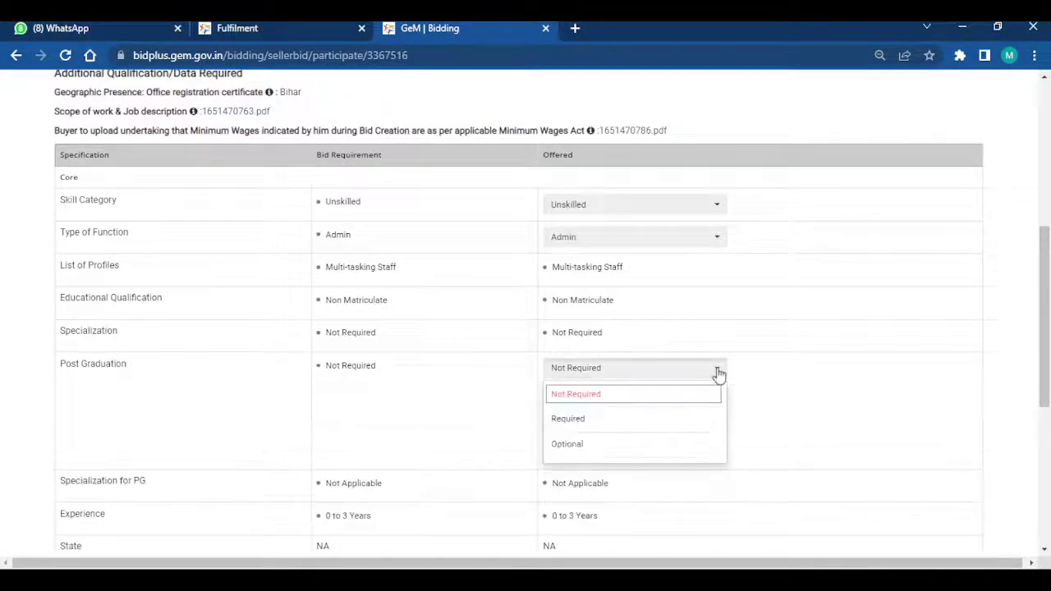
click(715, 373)
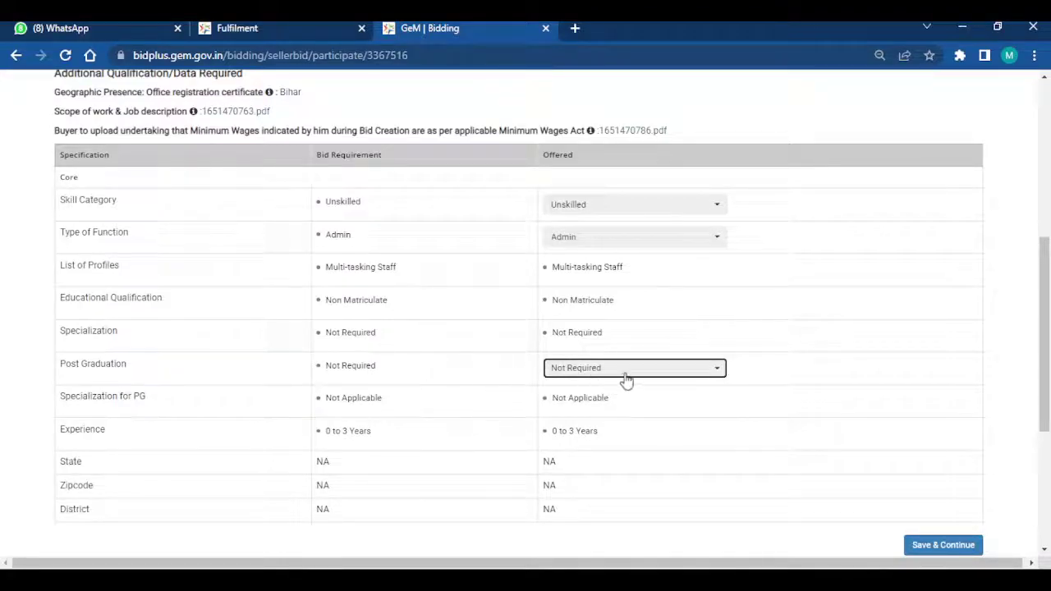
click(622, 214)
click(623, 214)
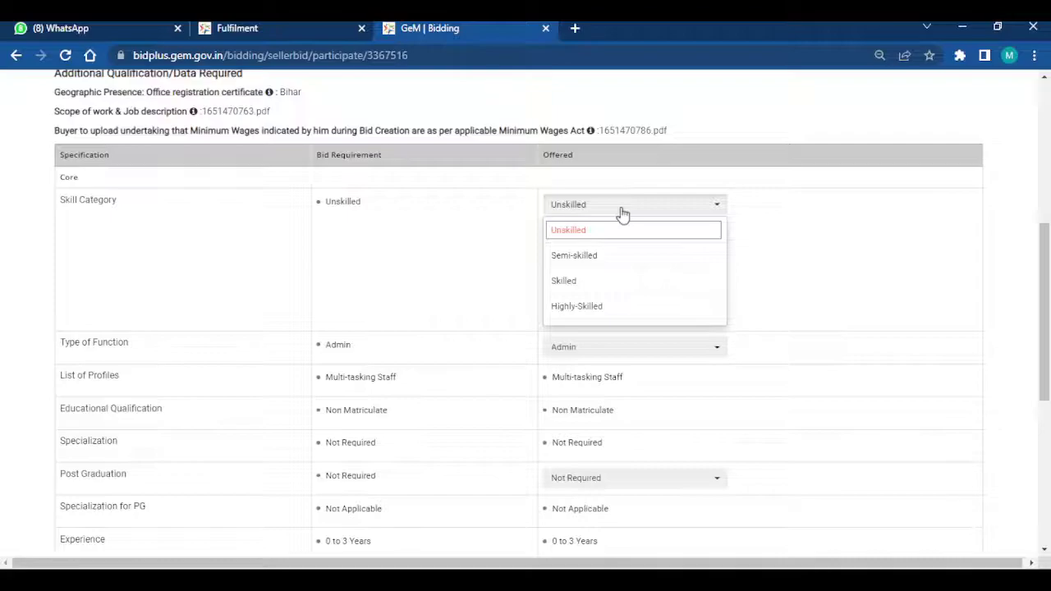
click(572, 232)
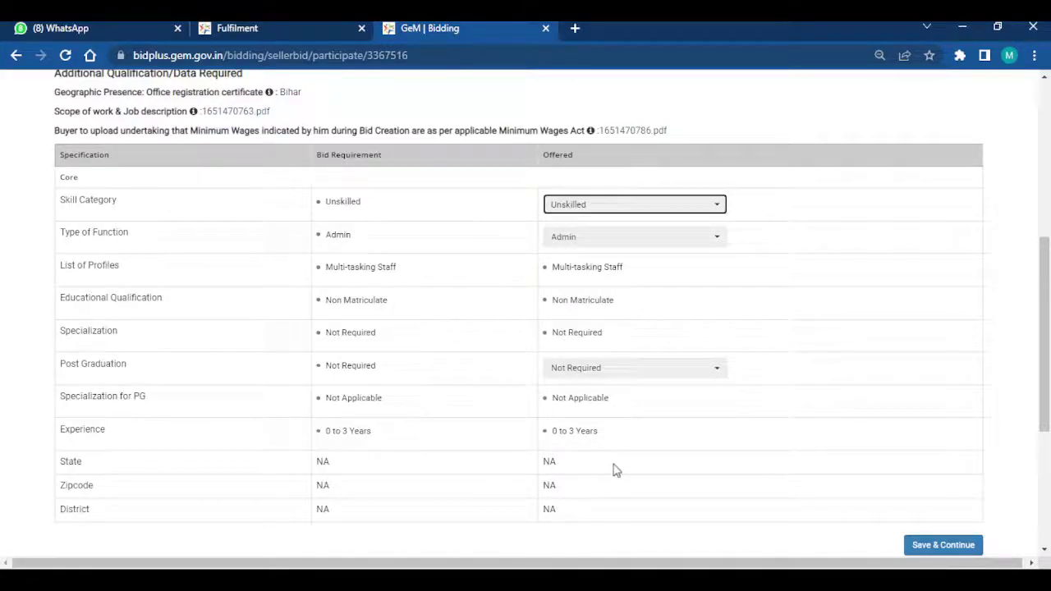
scroll(859, 349, down, 3)
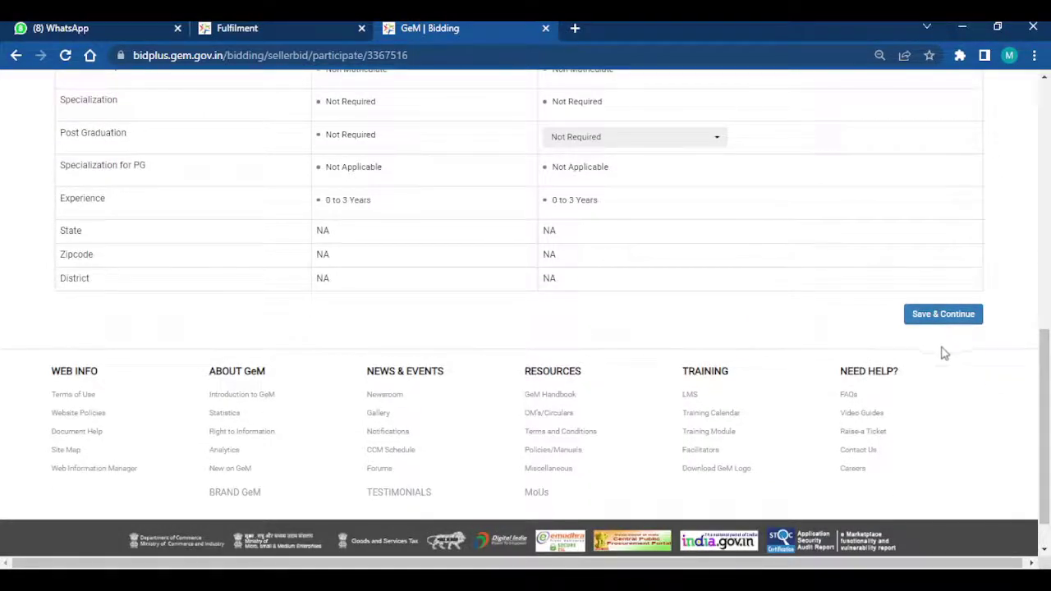
- Save the manpower item's technical specifications and continue to Offer Price entry
click(958, 319)
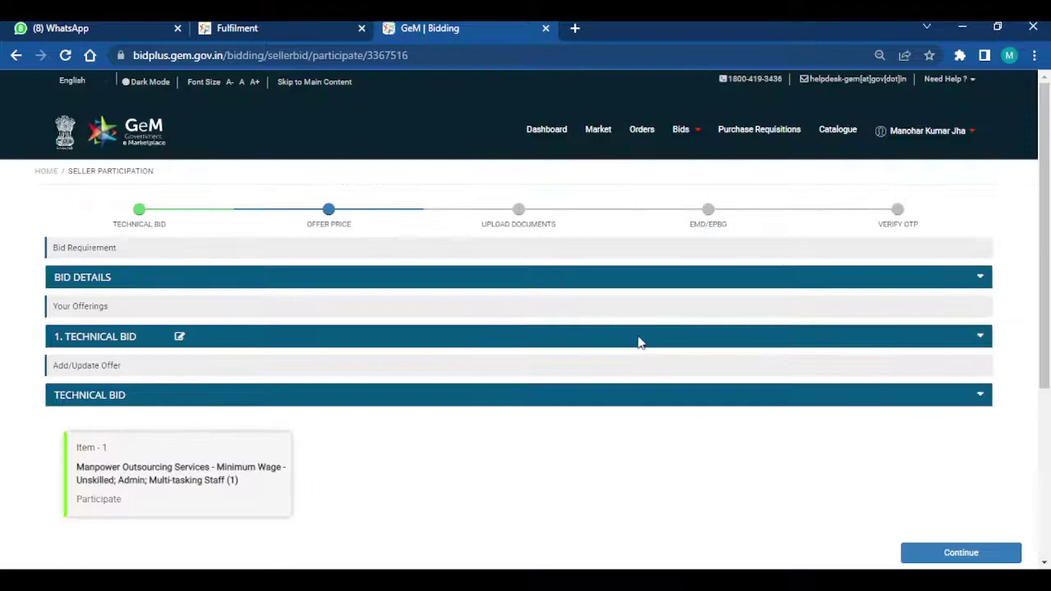
scroll(509, 368, down, 2)
scroll(570, 387, up, 2)
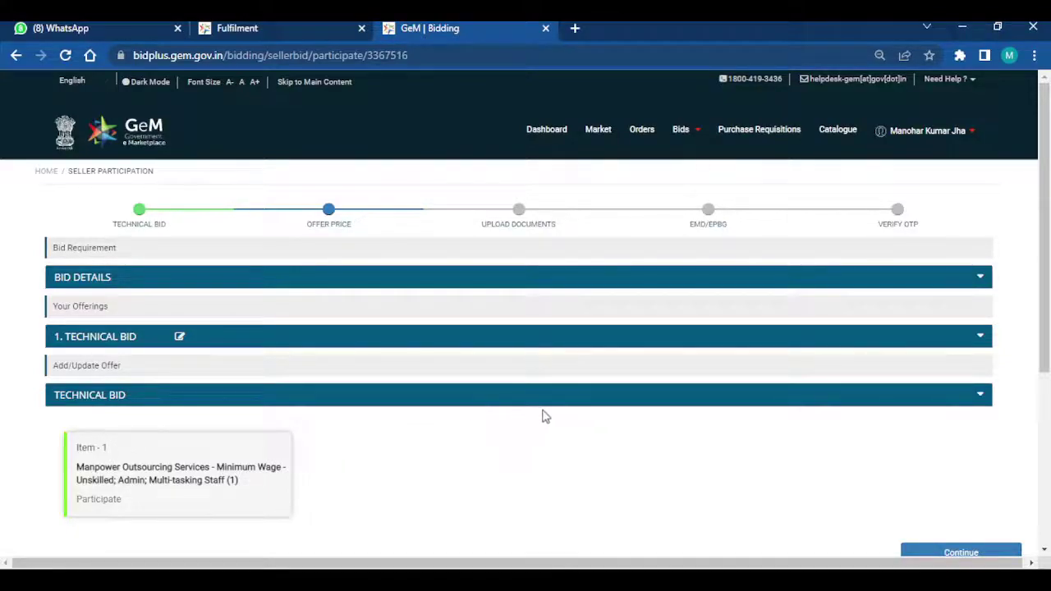
scroll(541, 416, down, 2)
click(975, 382)
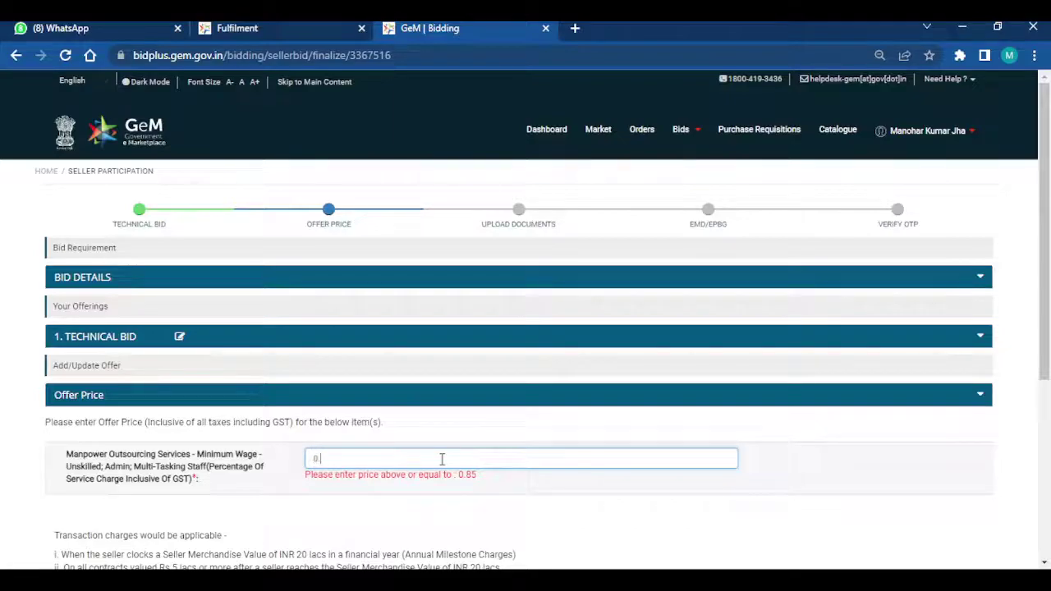
- Enter 85 as the offer price and try editing it to .85
click(487, 528)
click(462, 457)
key(Home)
text(.)
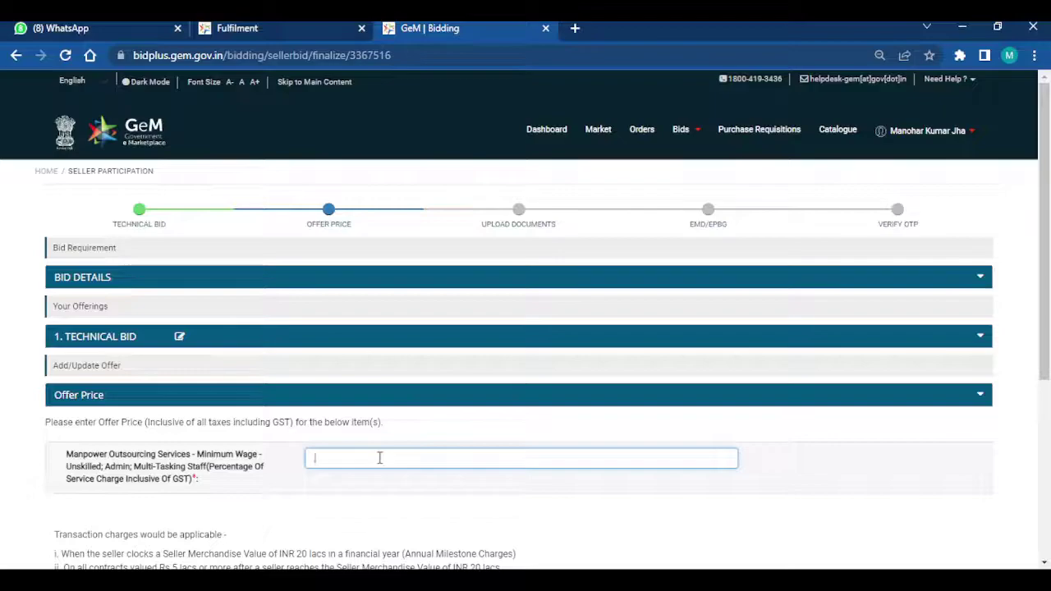
click(375, 493)
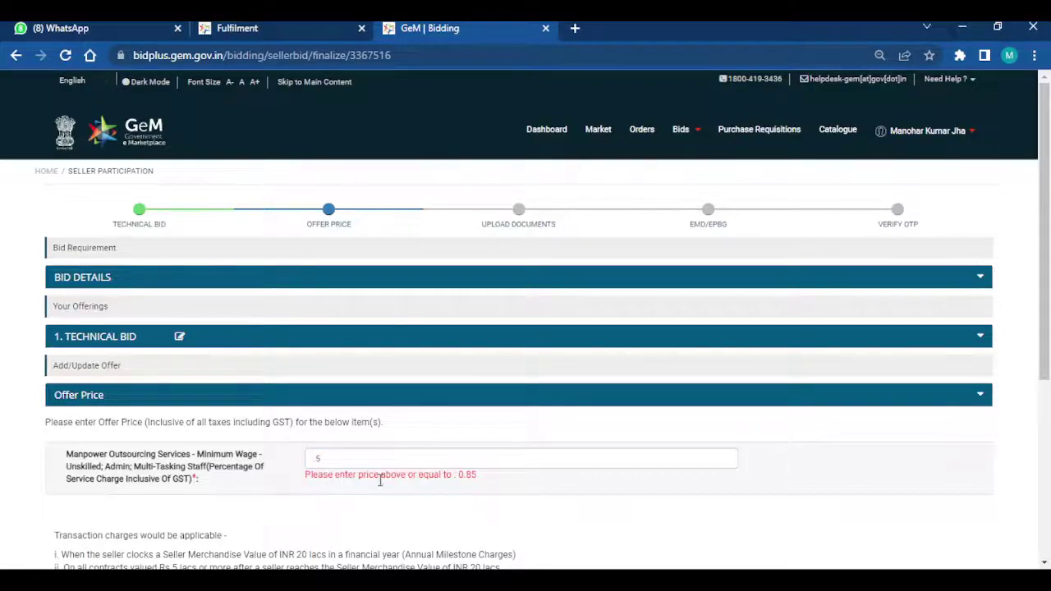
click(429, 455)
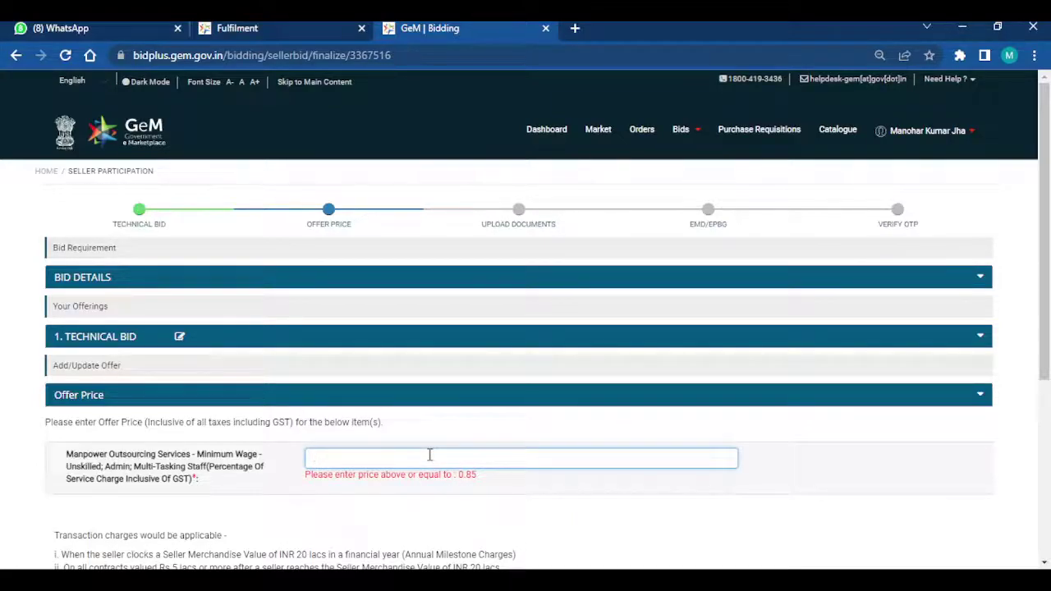
text(5)
key(Home)
key(Delete)
click(528, 529)
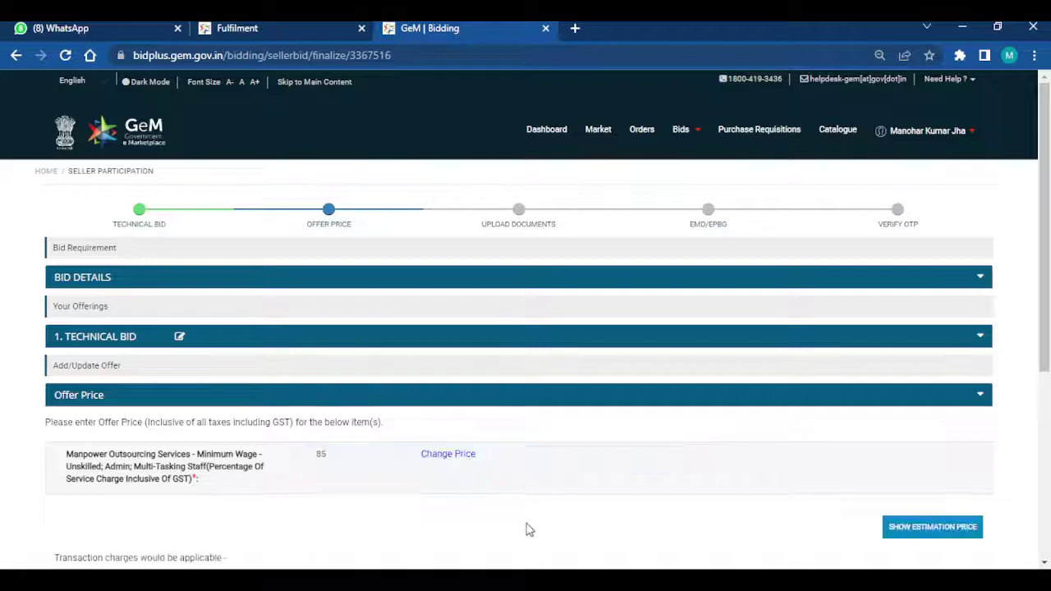
- Re-edit and save the offer price, recording .85 as the service charge percentage
click(451, 454)
key(BackSpace)
key(BackSpace)
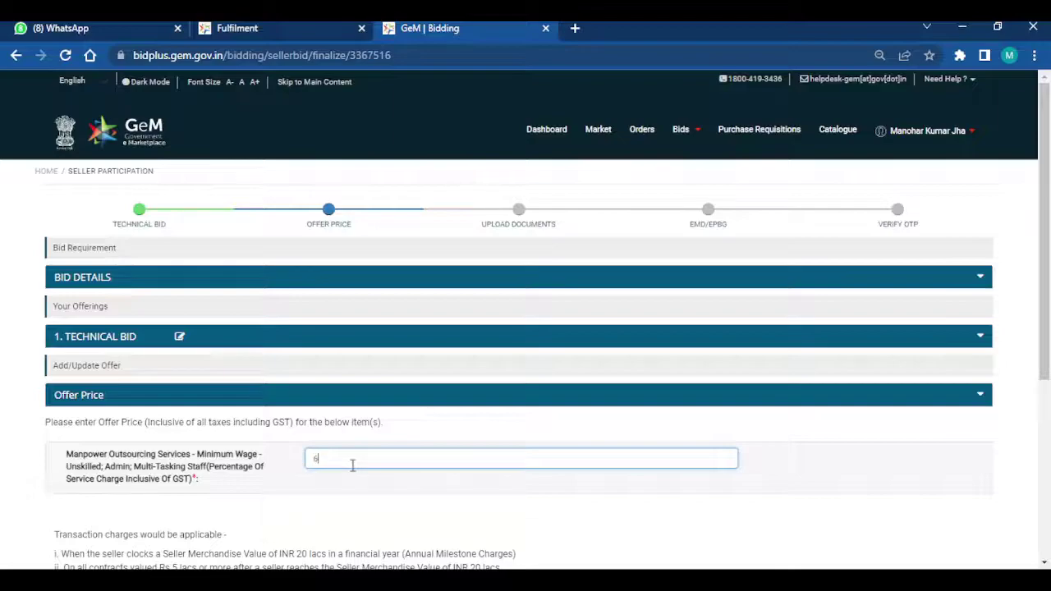
text(6)
click(350, 492)
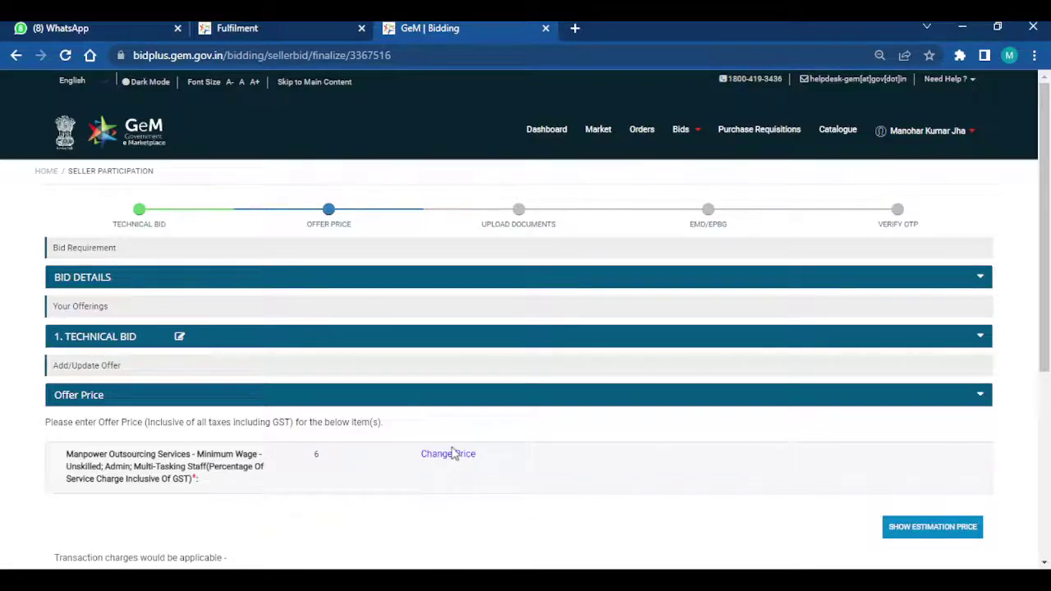
click(451, 454)
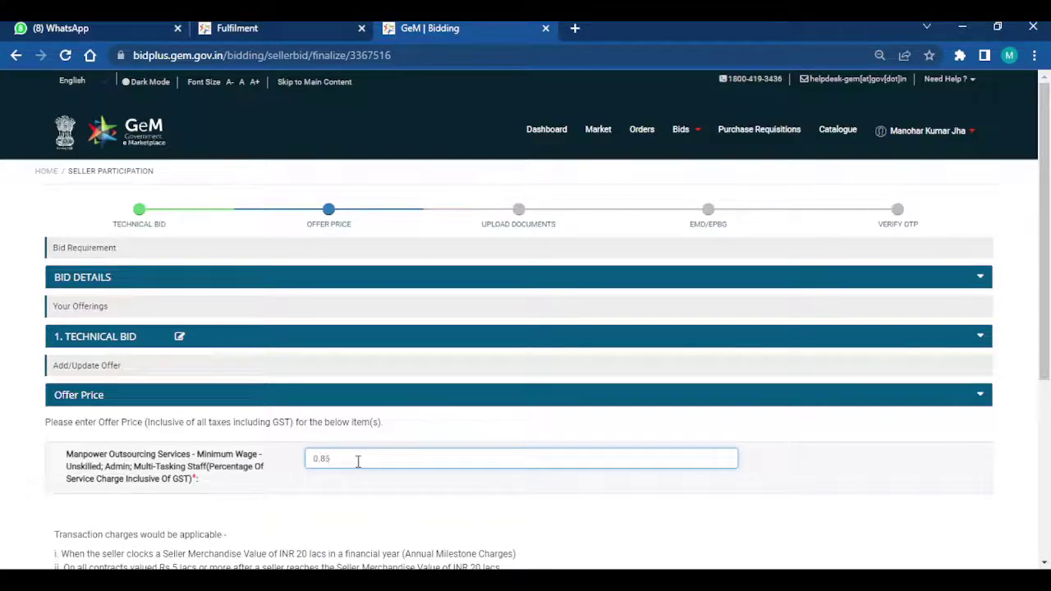
click(392, 504)
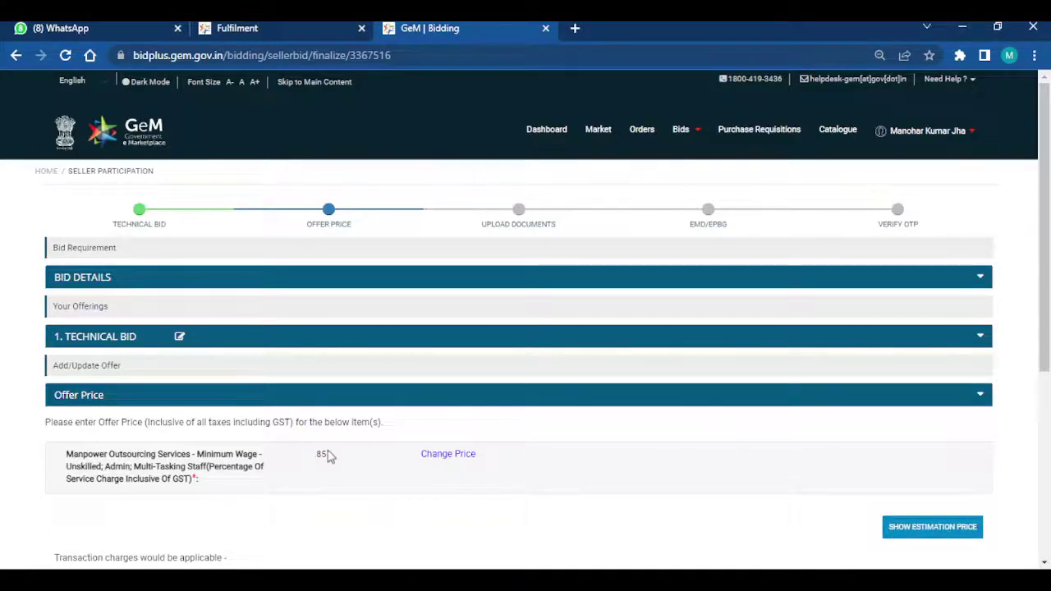
scroll(602, 468, down, 2)
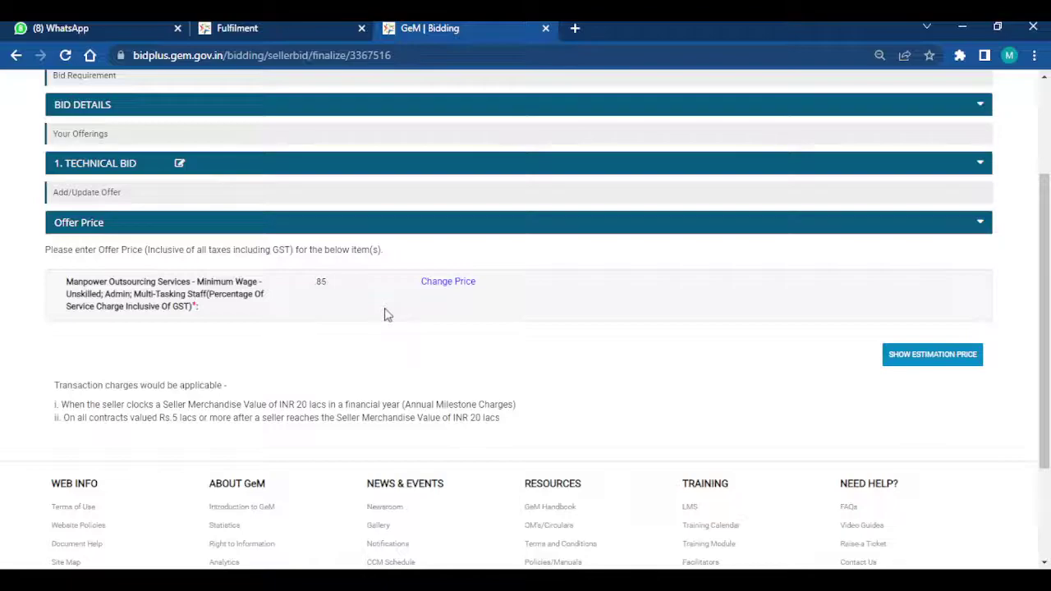
- Show the estimation price, check the 256601.90 INR comparison table, and proceed
click(925, 357)
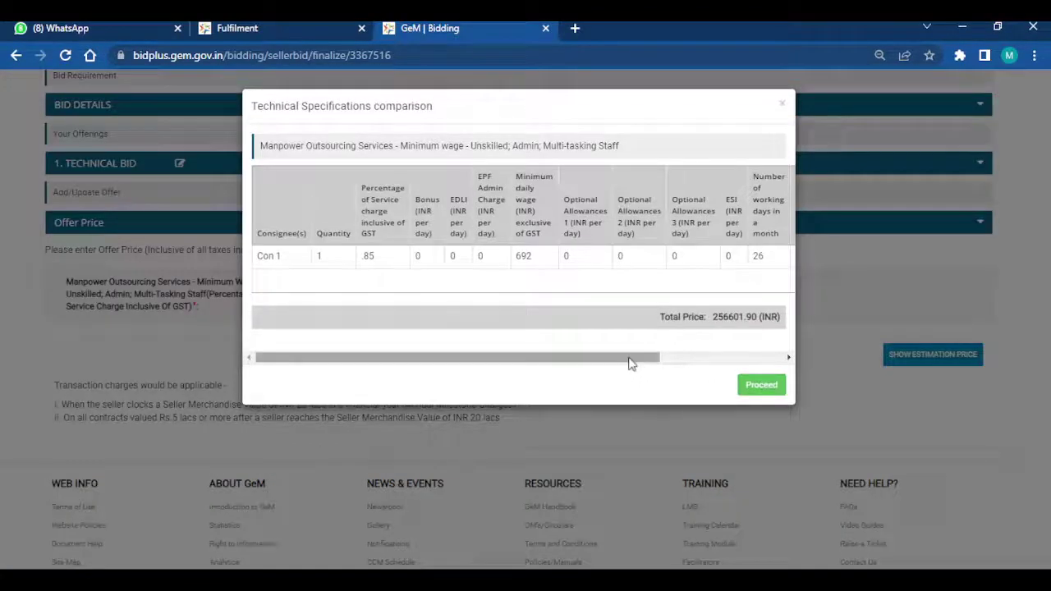
drag(661, 357, 591, 359)
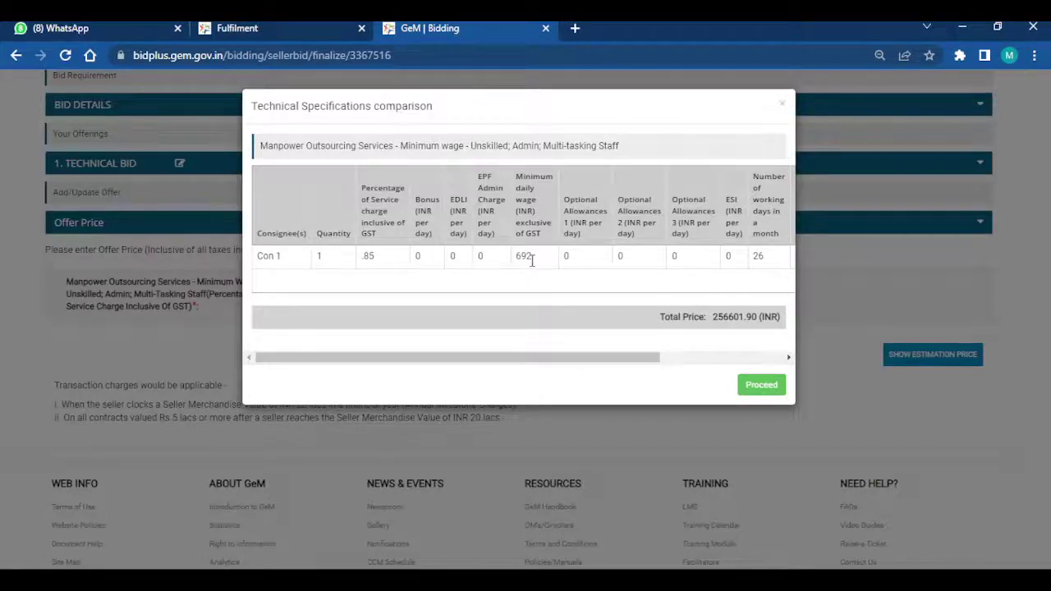
drag(531, 359, 659, 369)
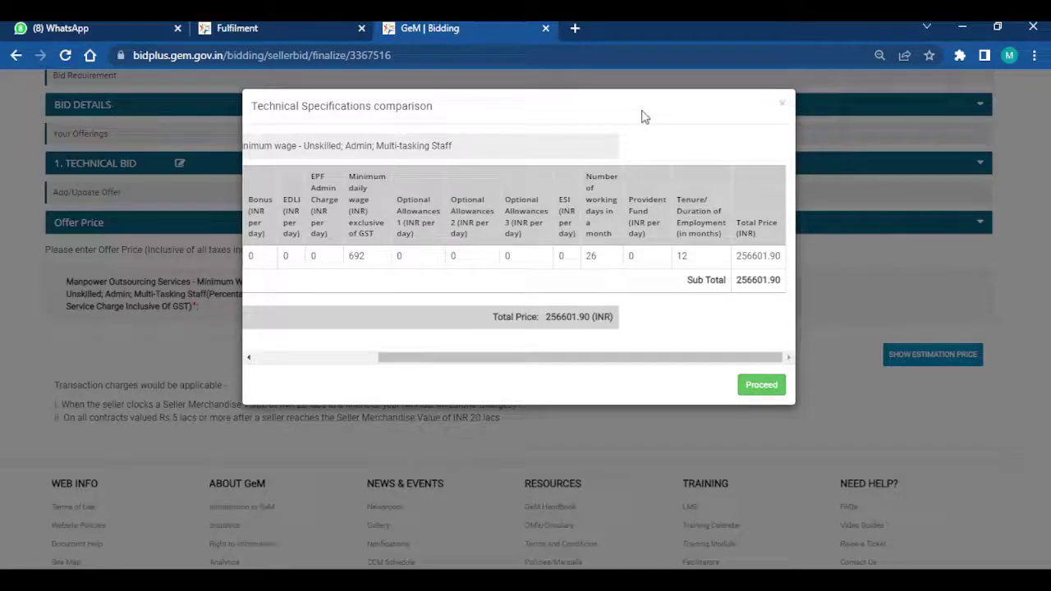
click(760, 386)
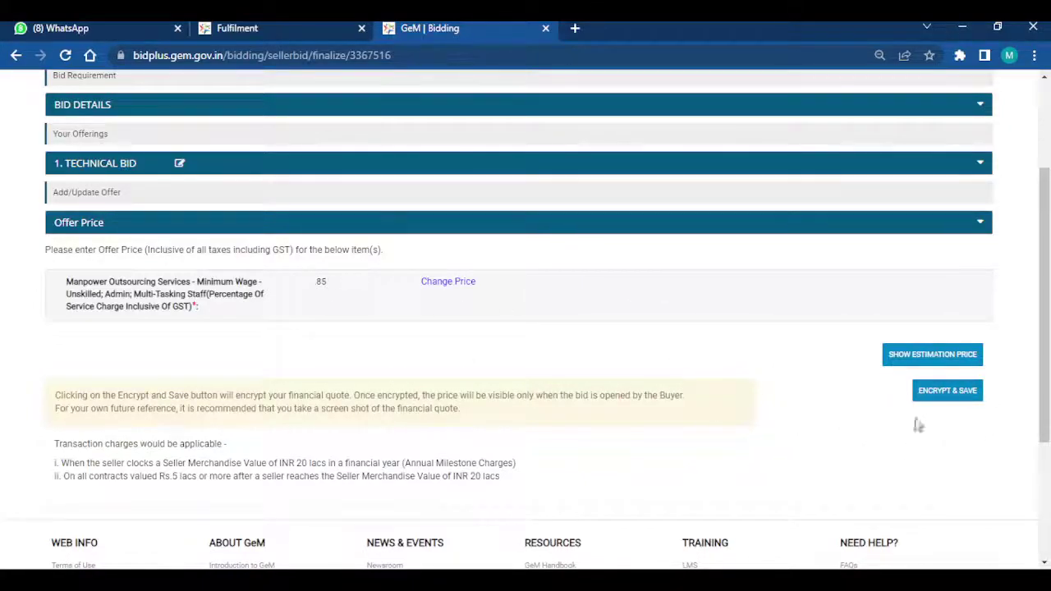
- Encrypt and save the financial quote, confirming the browser prompt
click(954, 402)
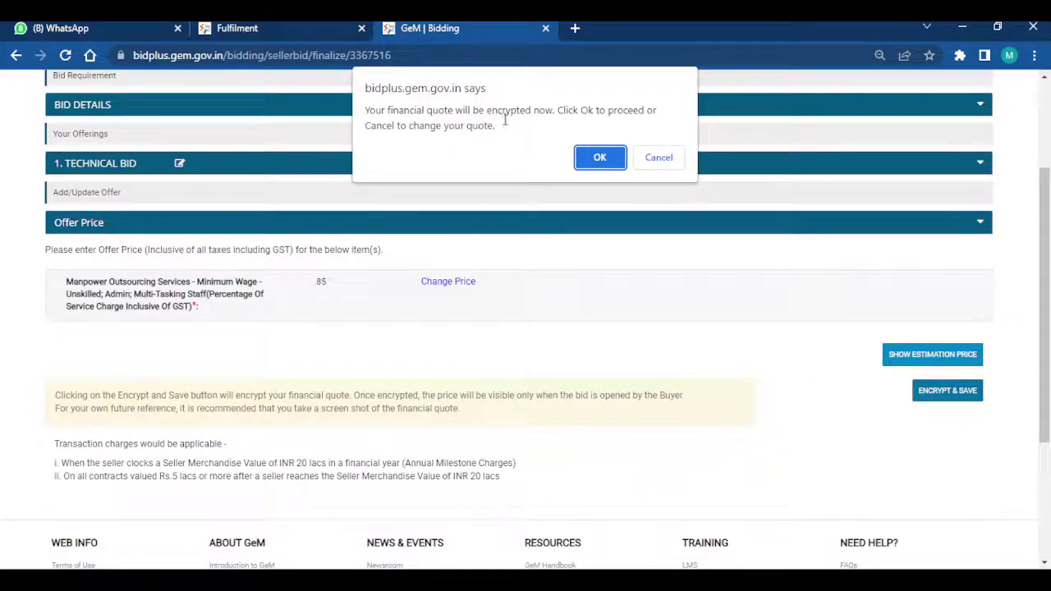
click(597, 159)
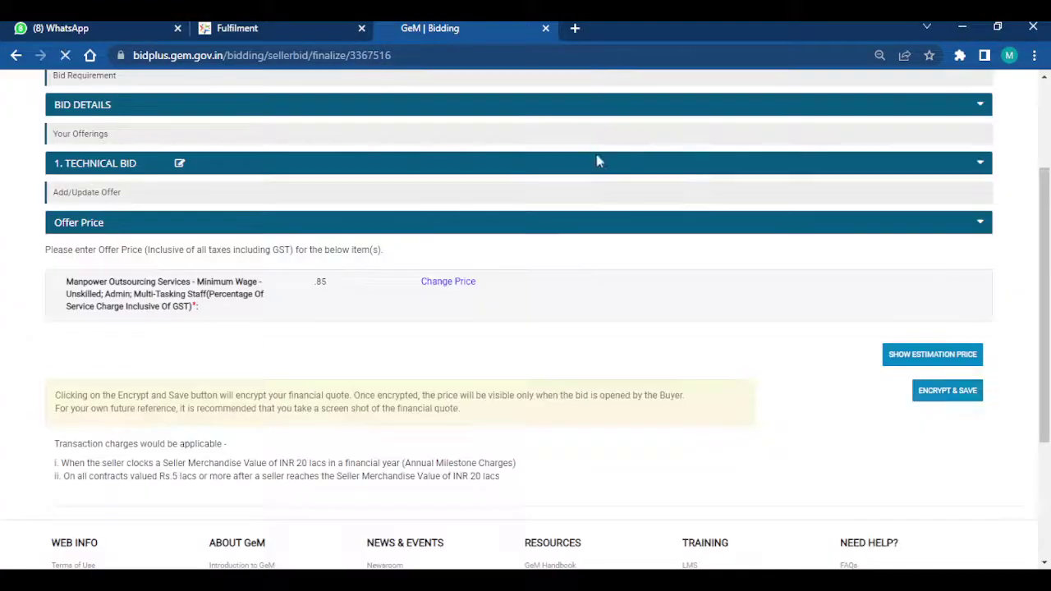
scroll(643, 351, down, 1)
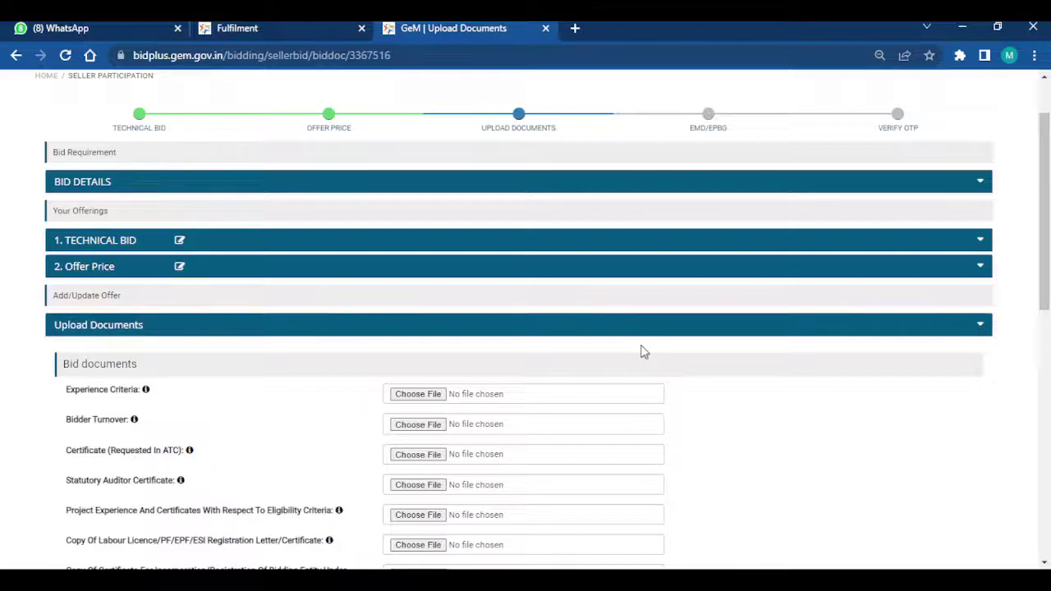
scroll(642, 351, down, 2)
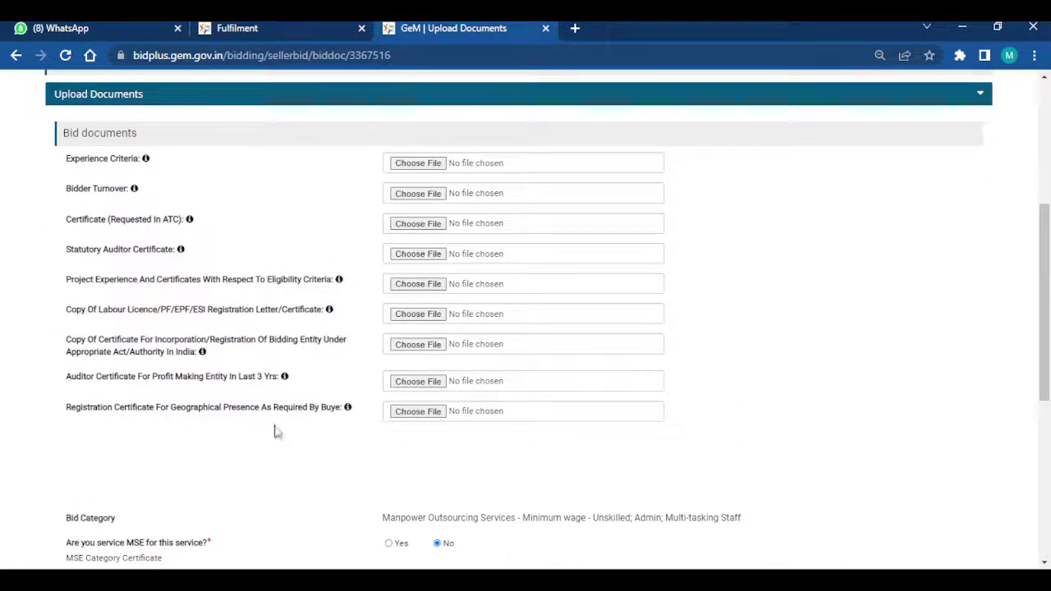
scroll(530, 245, up, 1)
scroll(530, 244, up, 2)
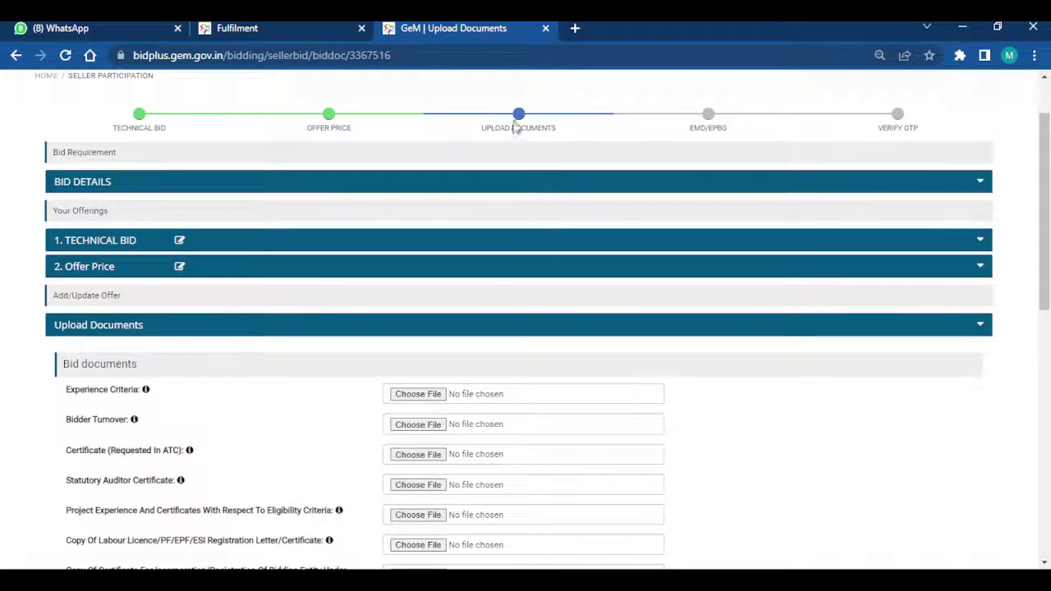
scroll(591, 349, down, 1)
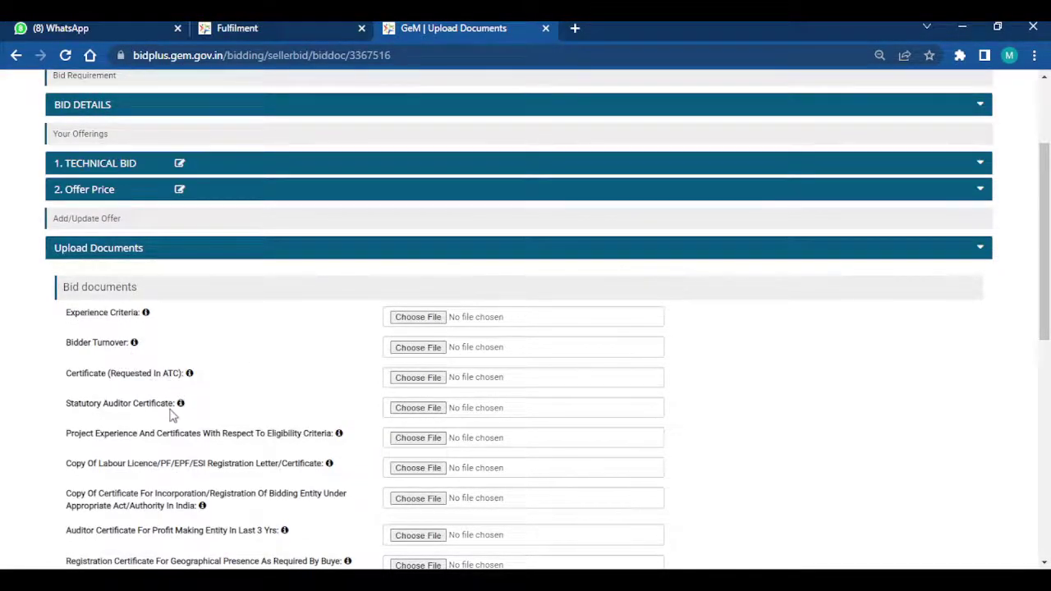
scroll(224, 441, down, 1)
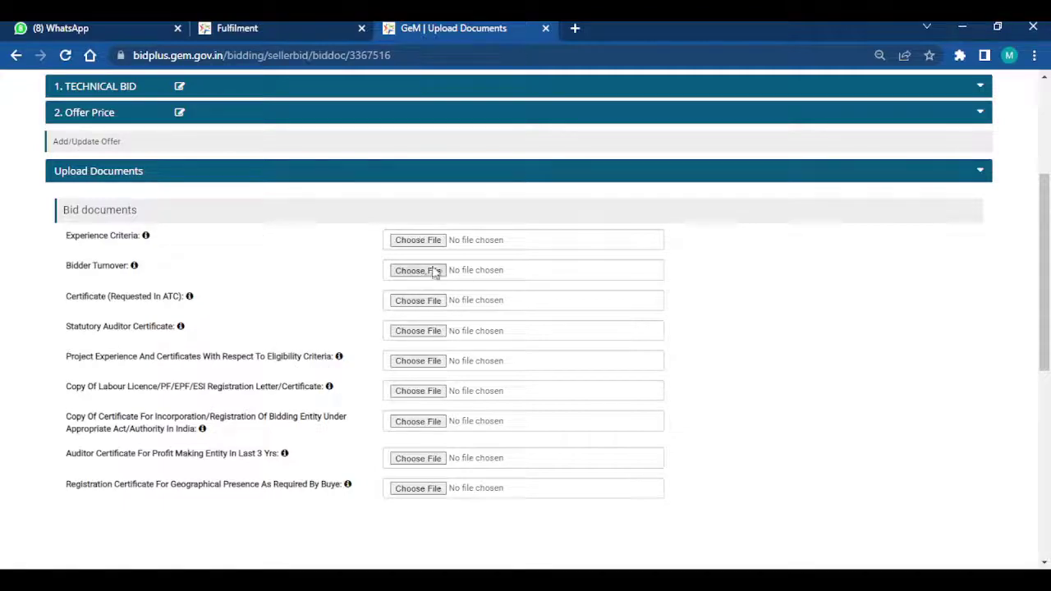
- Attach Experience Criteria, auditor, project experience, labour licence, incorporation and geographical presence PDFs
click(420, 240)
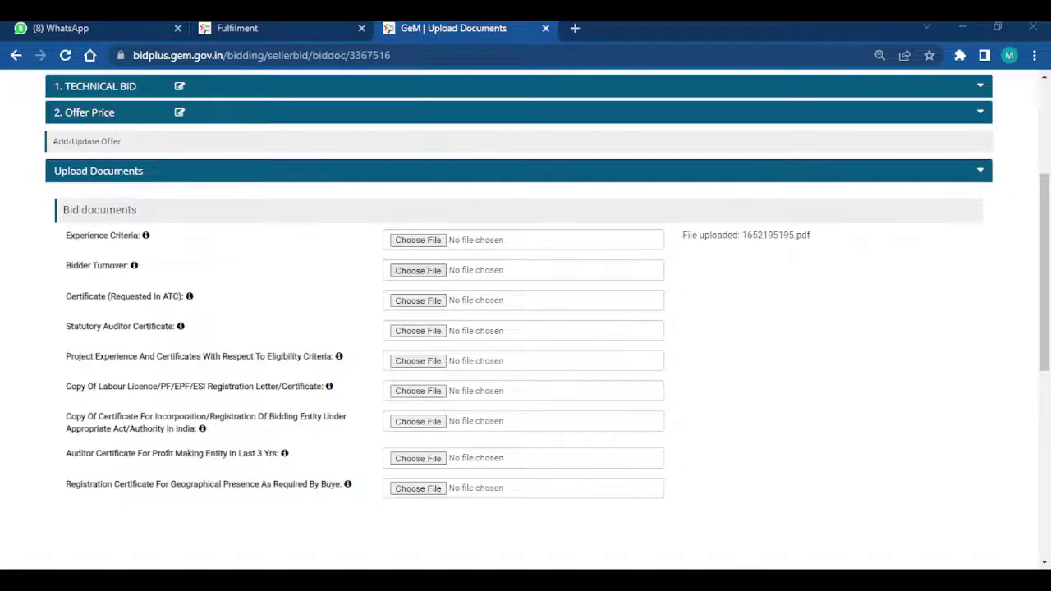
click(420, 331)
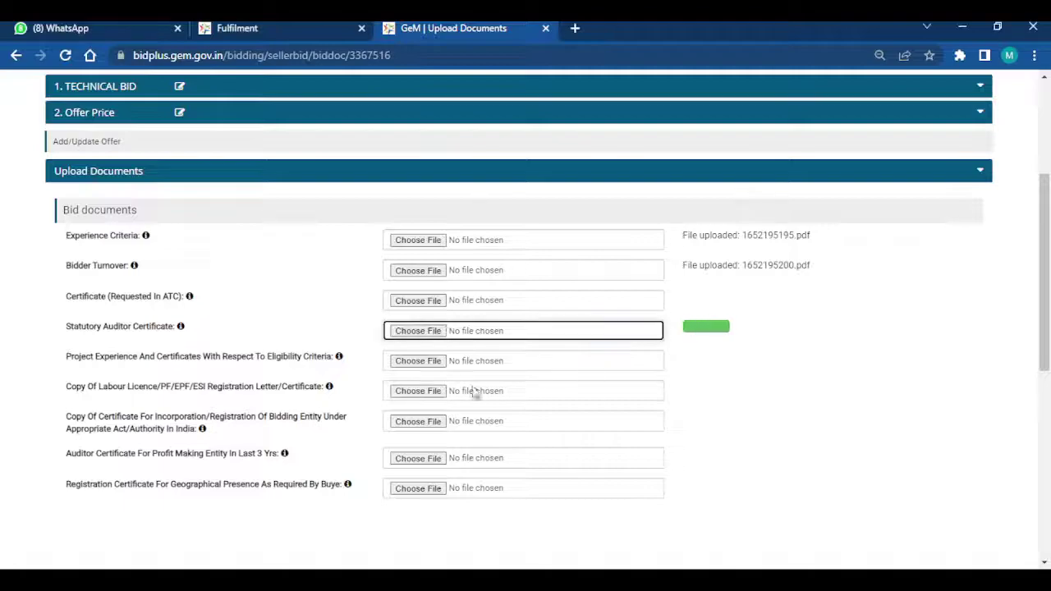
click(425, 361)
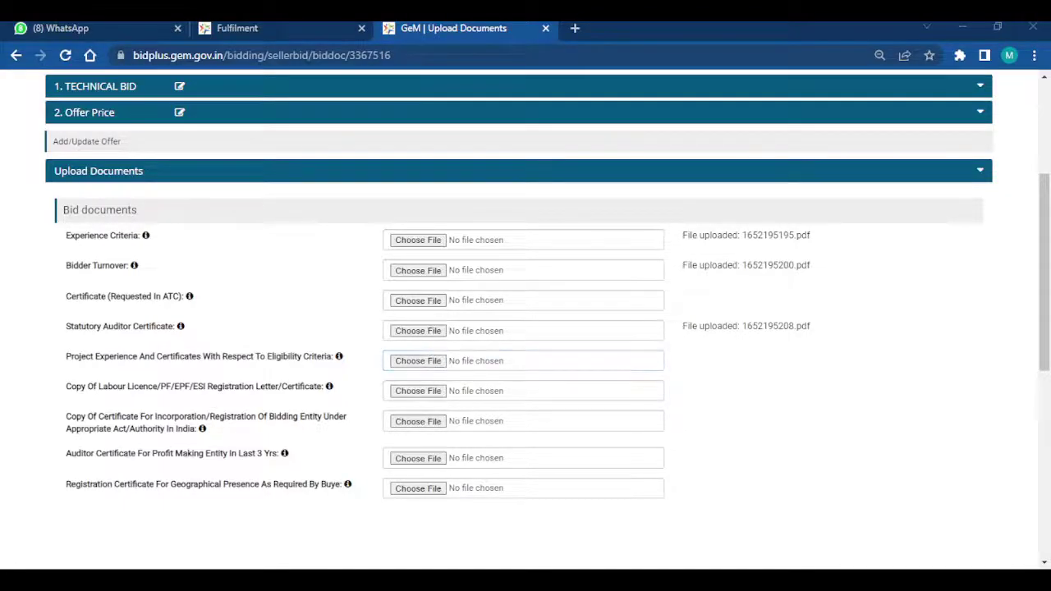
key(Return)
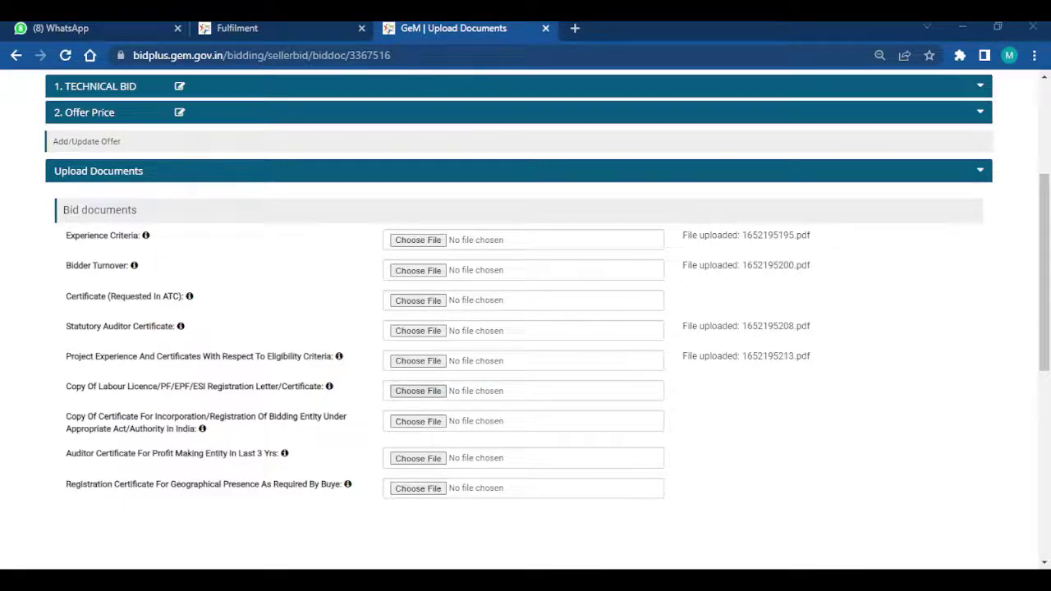
click(418, 391)
key(Return)
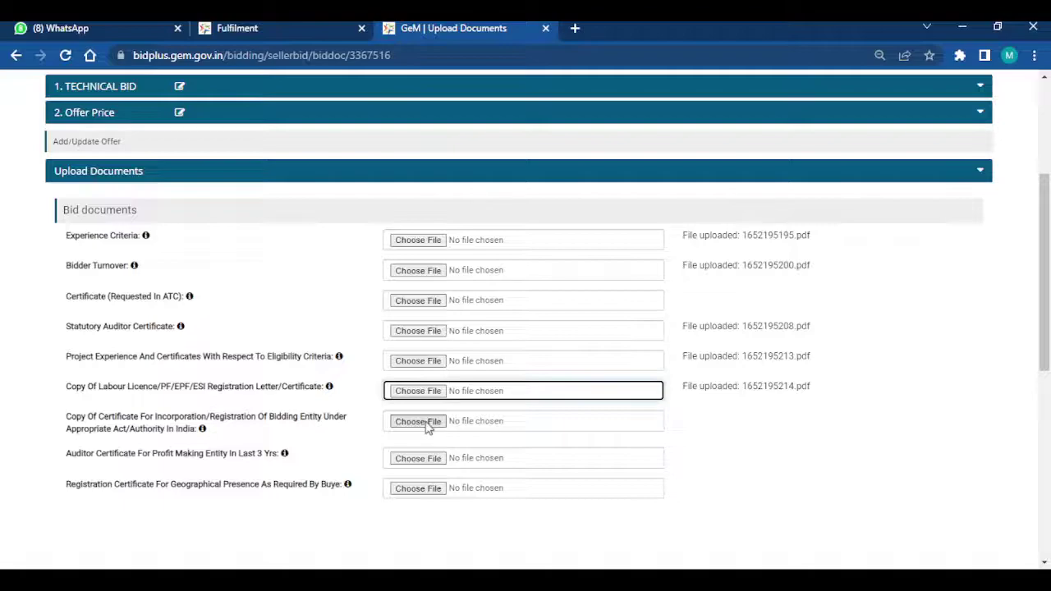
click(426, 425)
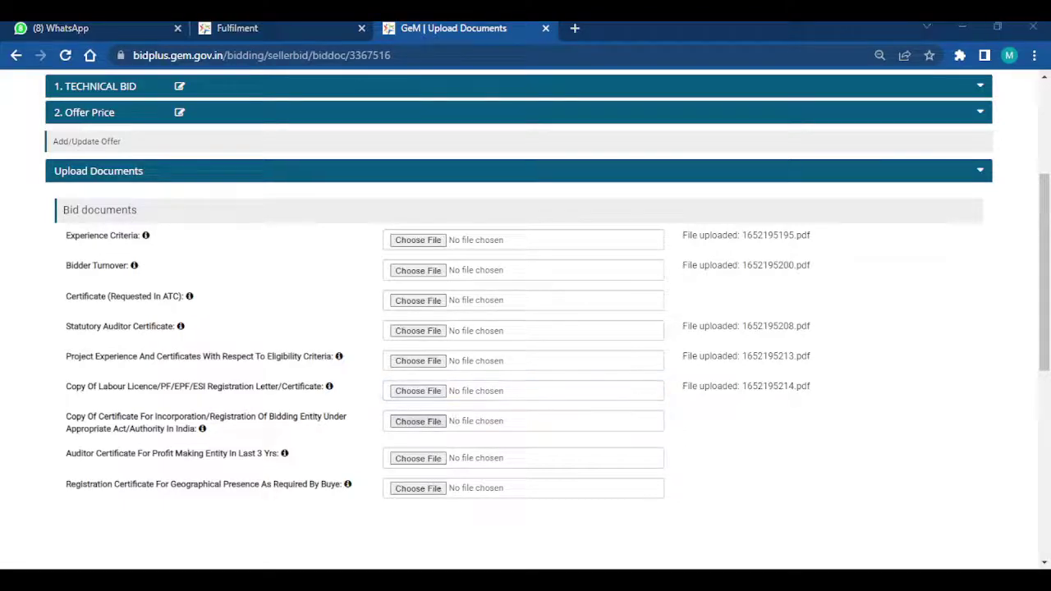
key(Return)
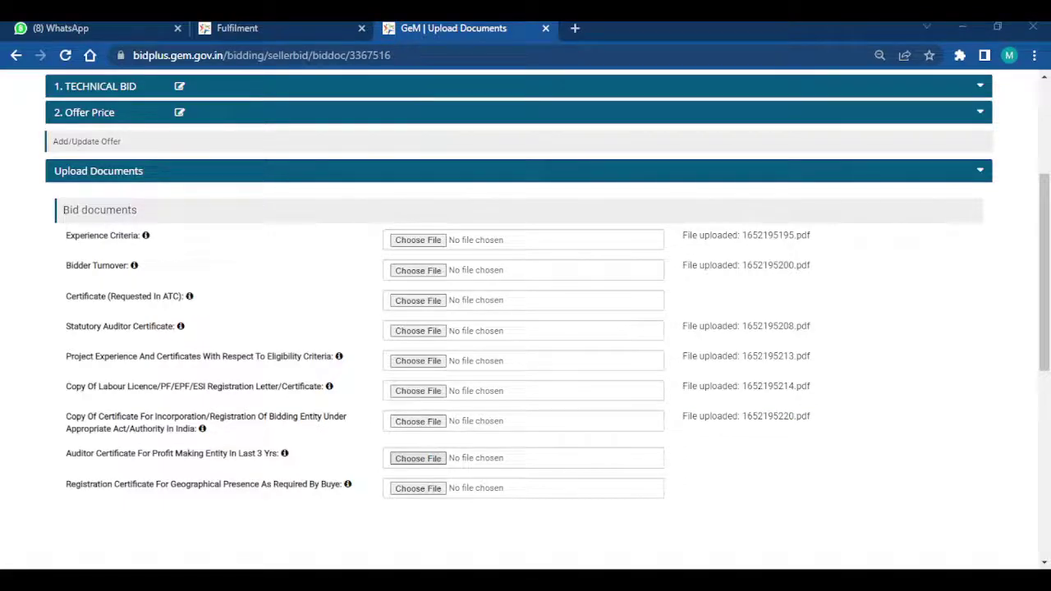
key(Return)
click(419, 489)
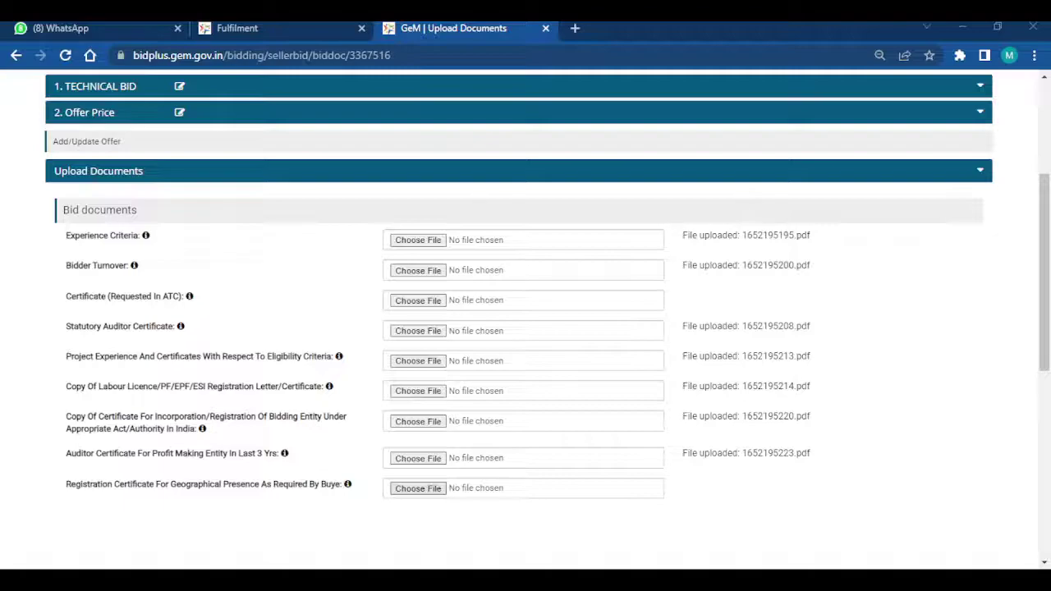
key(Return)
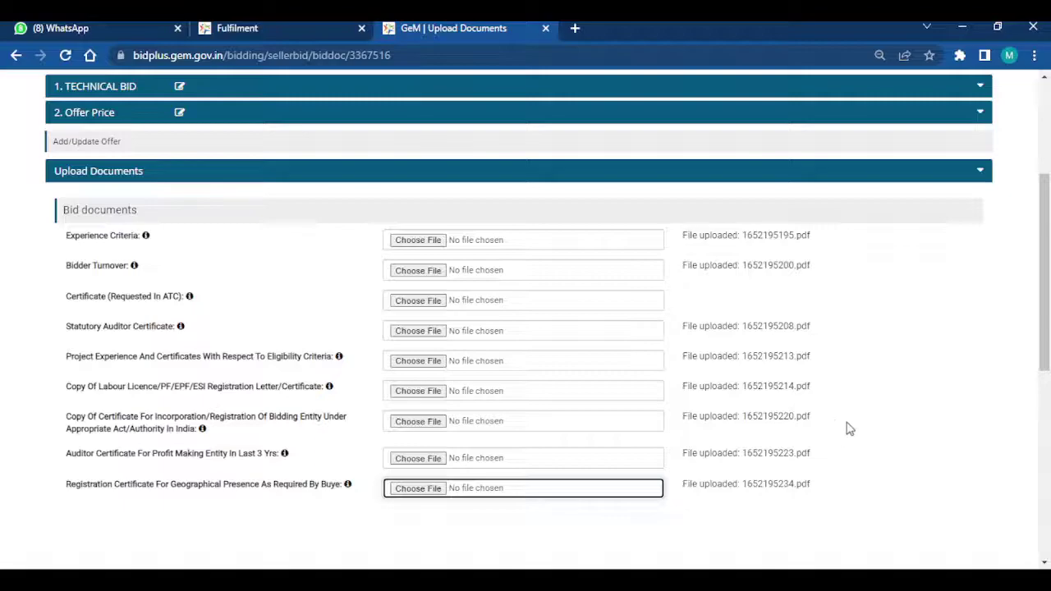
- Upload 1652195249.pdf as the Certificate (Requested In ATC)
scroll(549, 412, down, 1)
scroll(548, 412, down, 2)
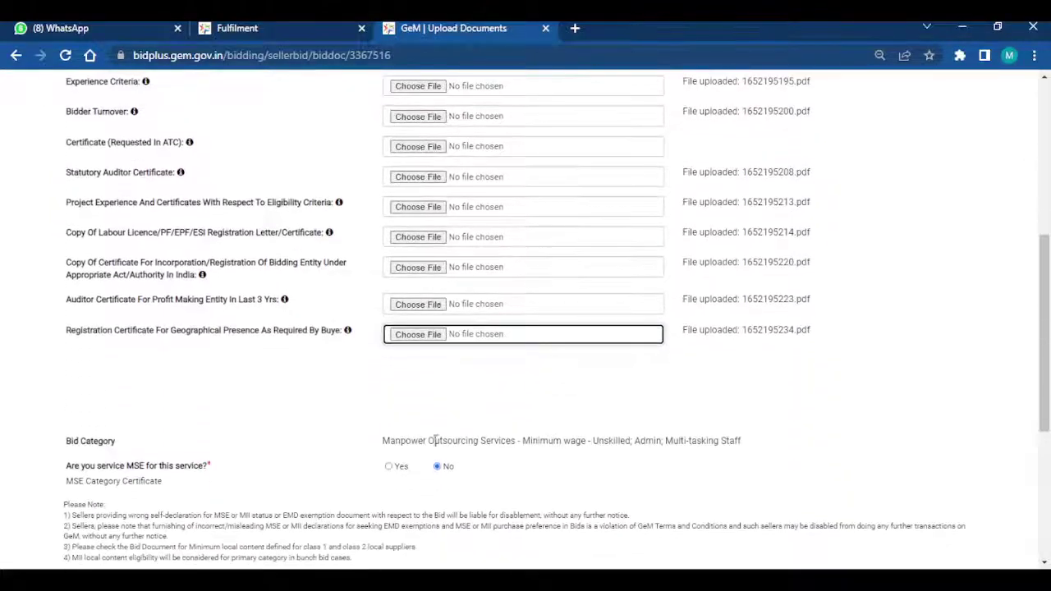
scroll(532, 278, up, 2)
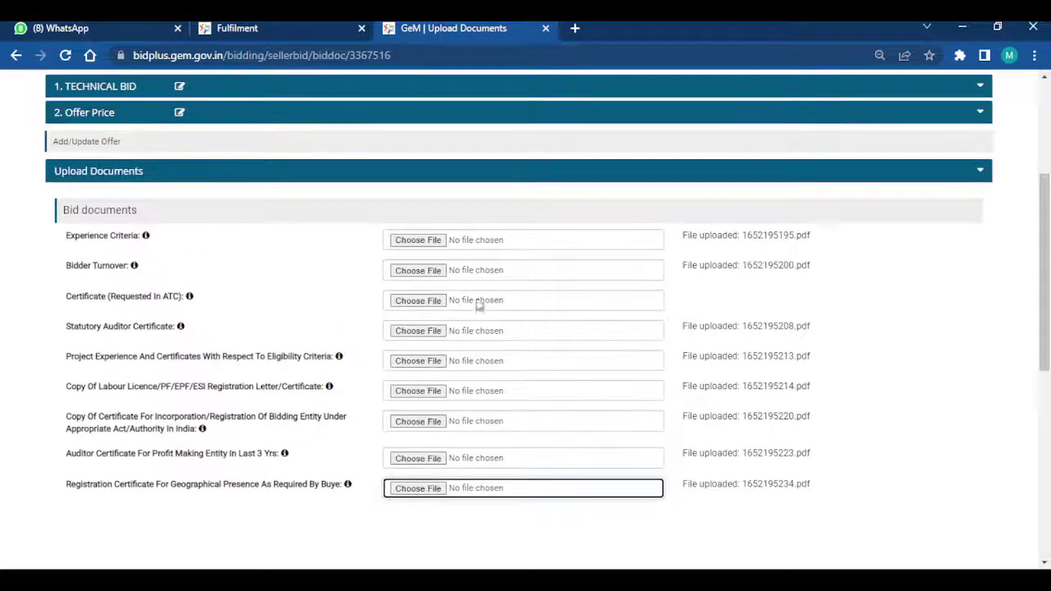
click(418, 300)
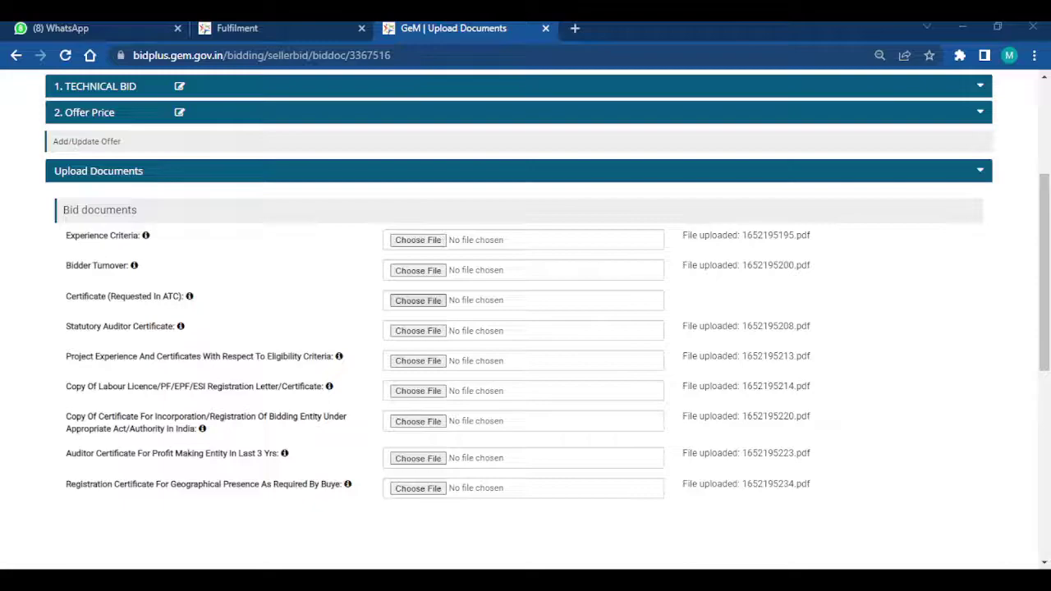
double_click(713, 253)
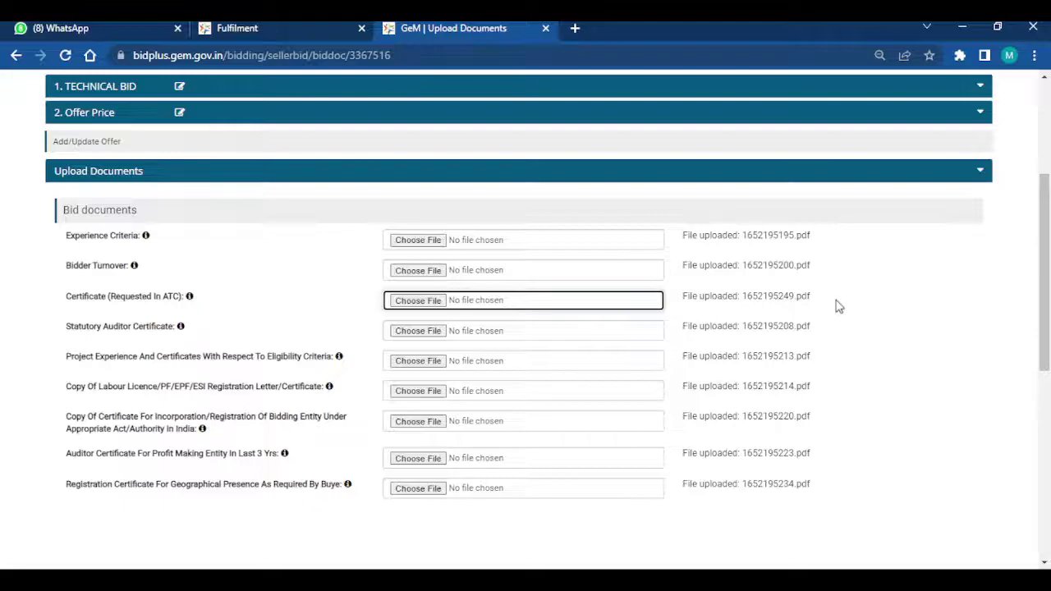
- Choose Yes for MSE service and attach 1652195290.pdf as the MSE Category Certificate
scroll(837, 306, down, 2)
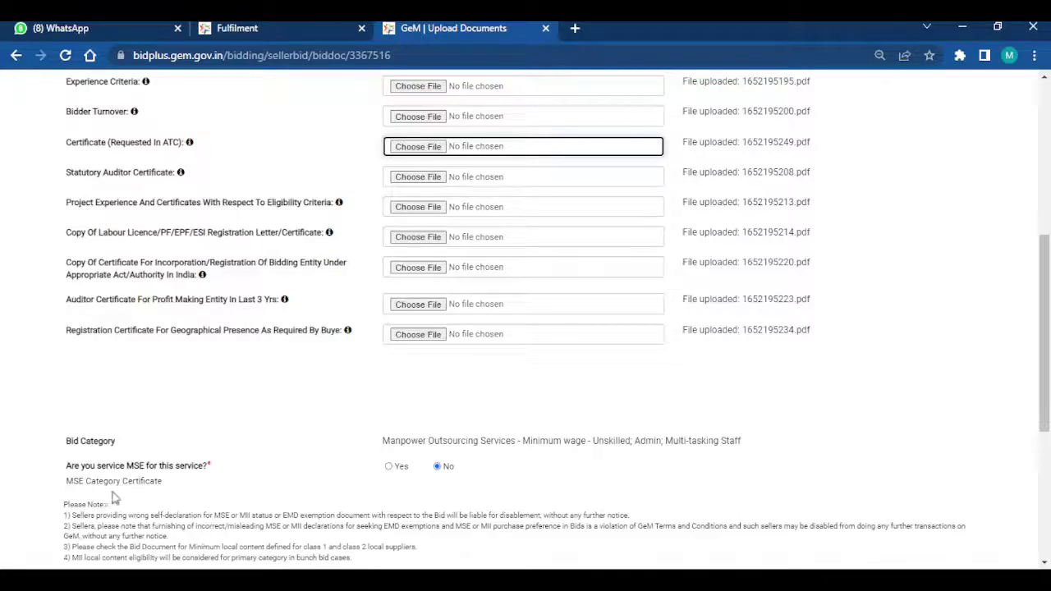
click(388, 465)
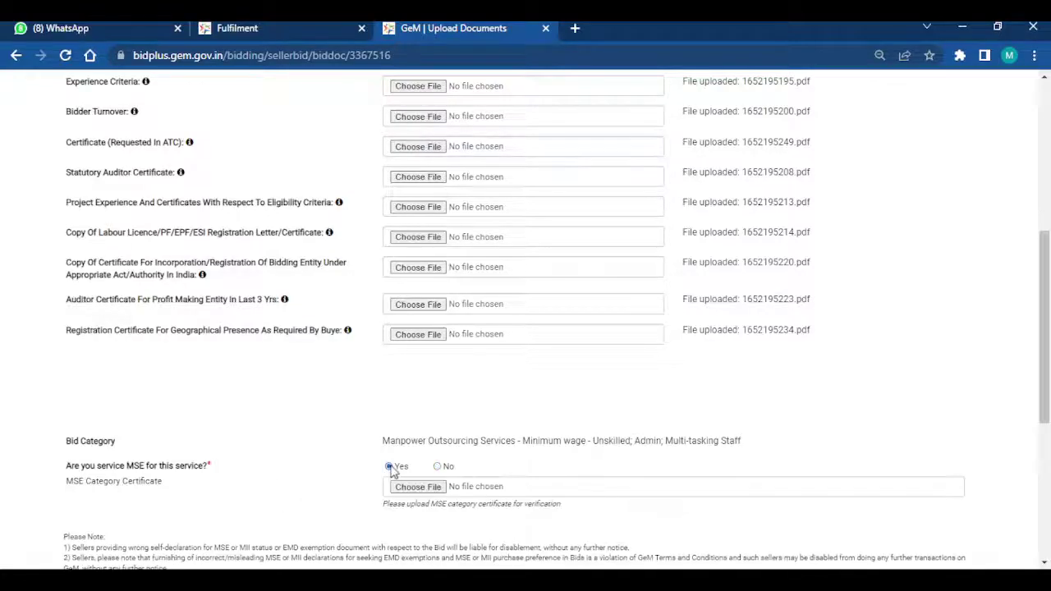
click(404, 488)
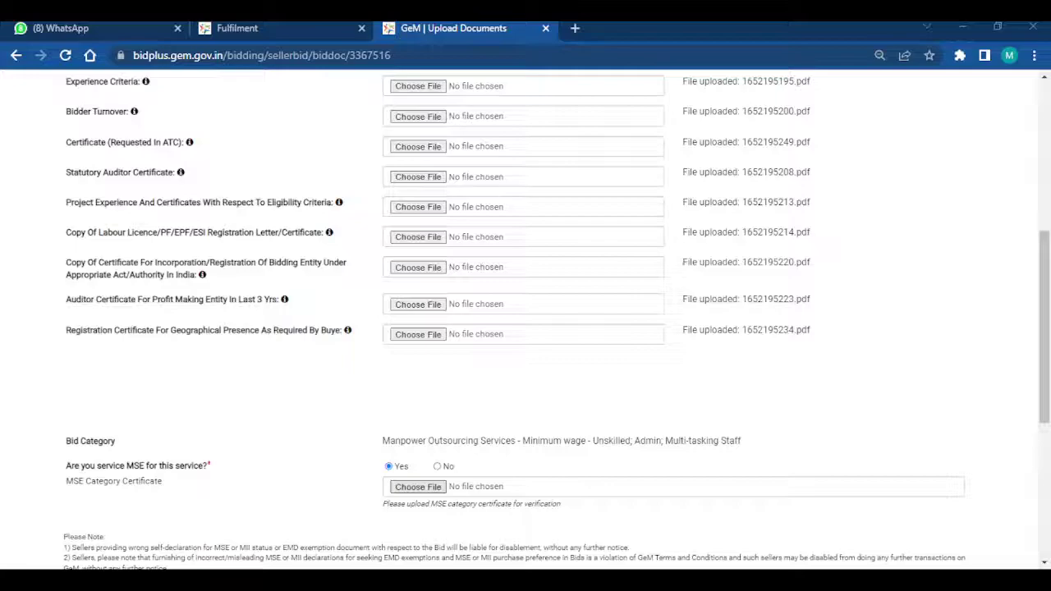
click(703, 359)
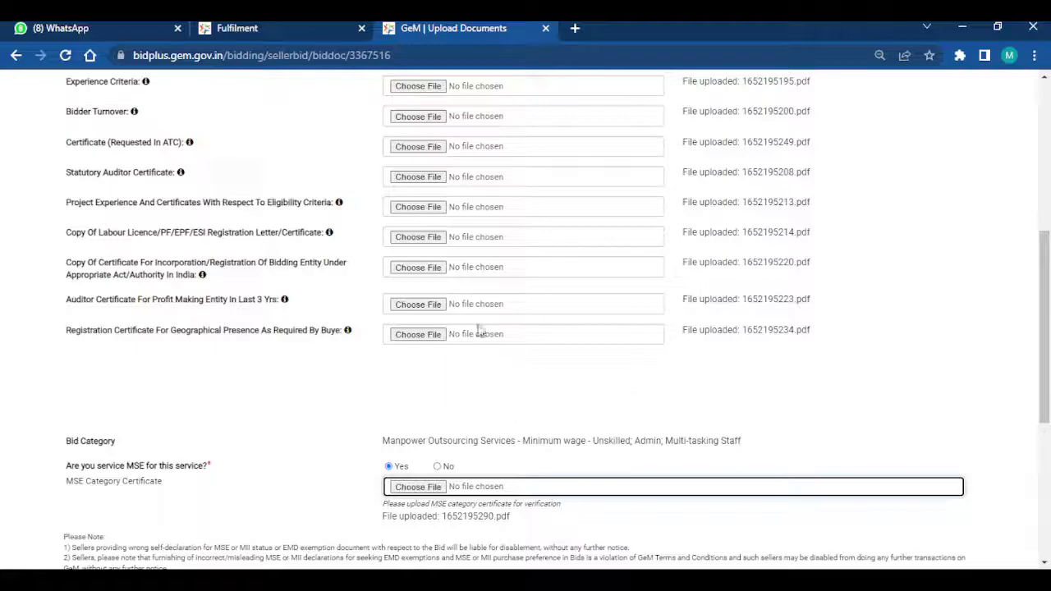
scroll(561, 394, up, 3)
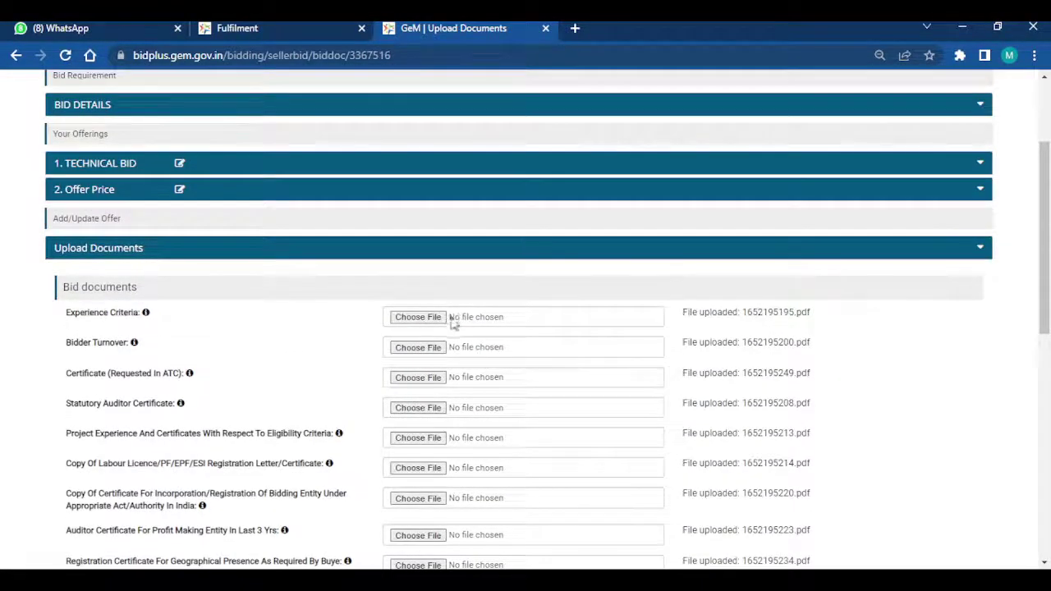
scroll(581, 357, down, 5)
- Save the uploaded documents and agree to the first bidder declaration on Verify & Sign
click(951, 395)
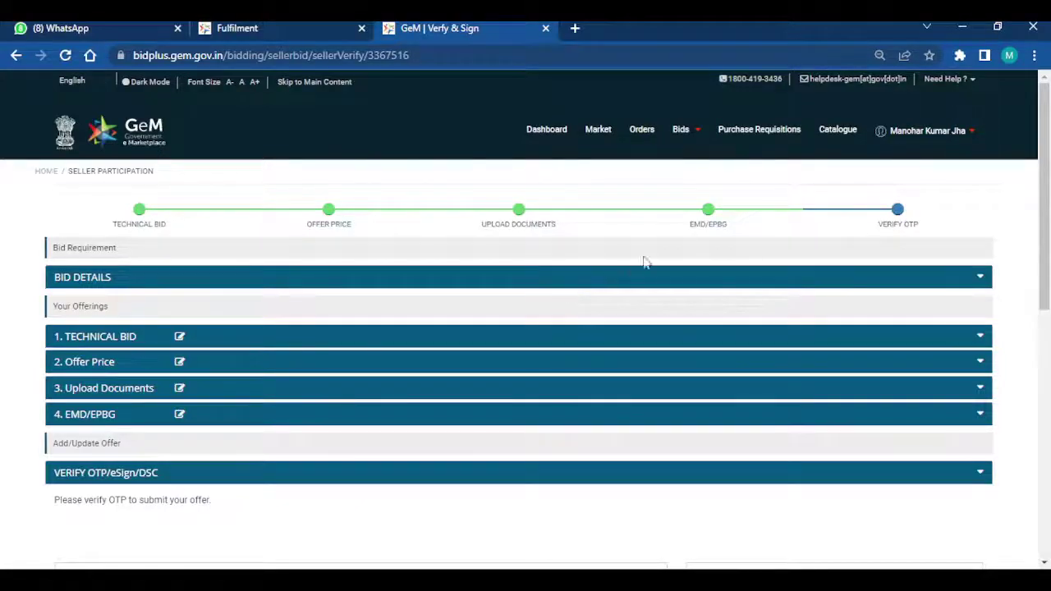
scroll(680, 293, down, 2)
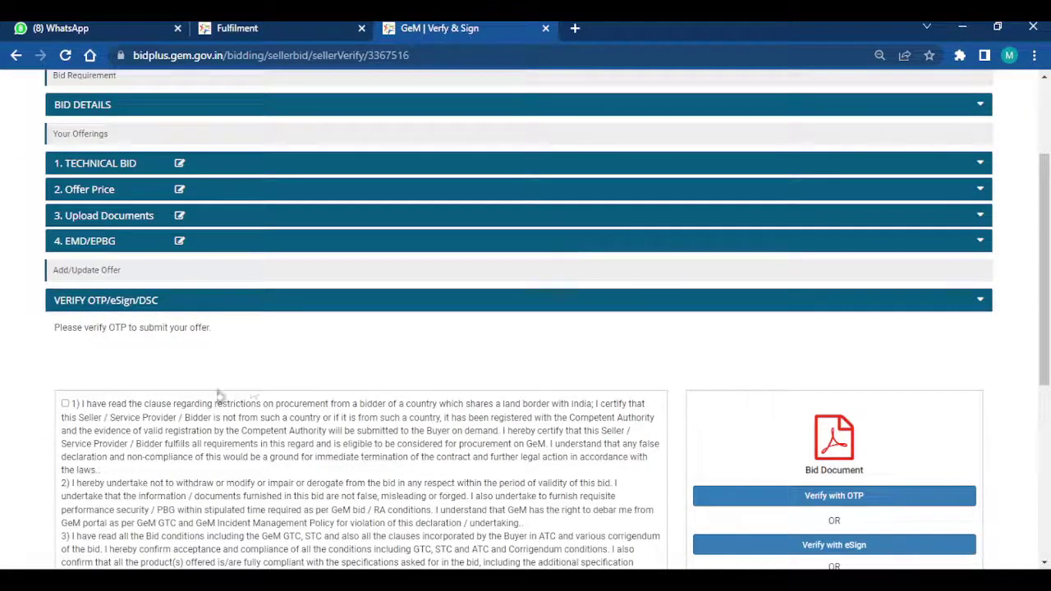
click(65, 404)
scroll(354, 312, down, 3)
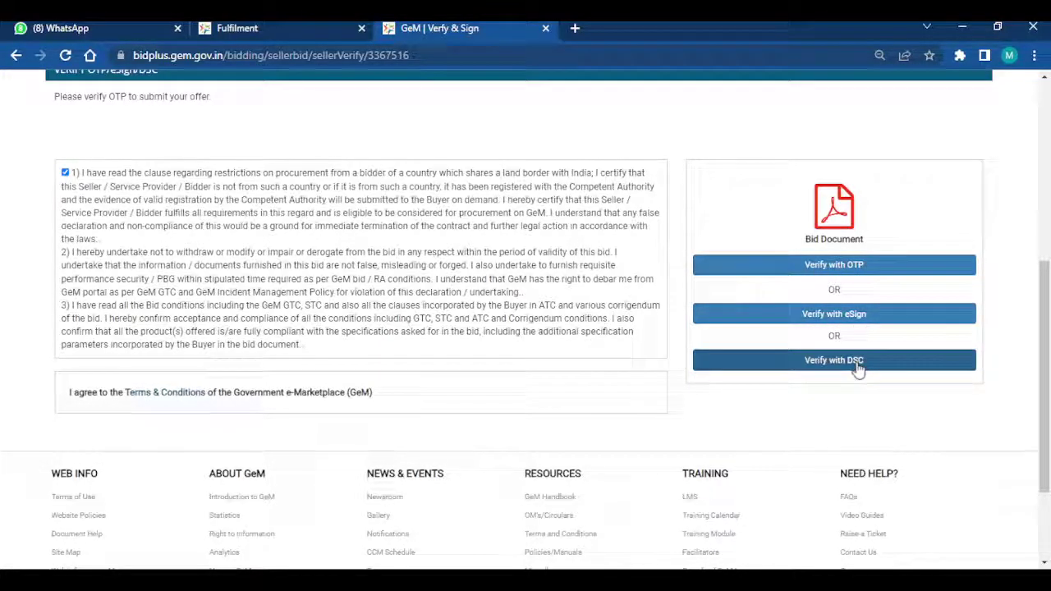
- Verify the bid by entering the one-time code sent to the registered mobile
click(845, 271)
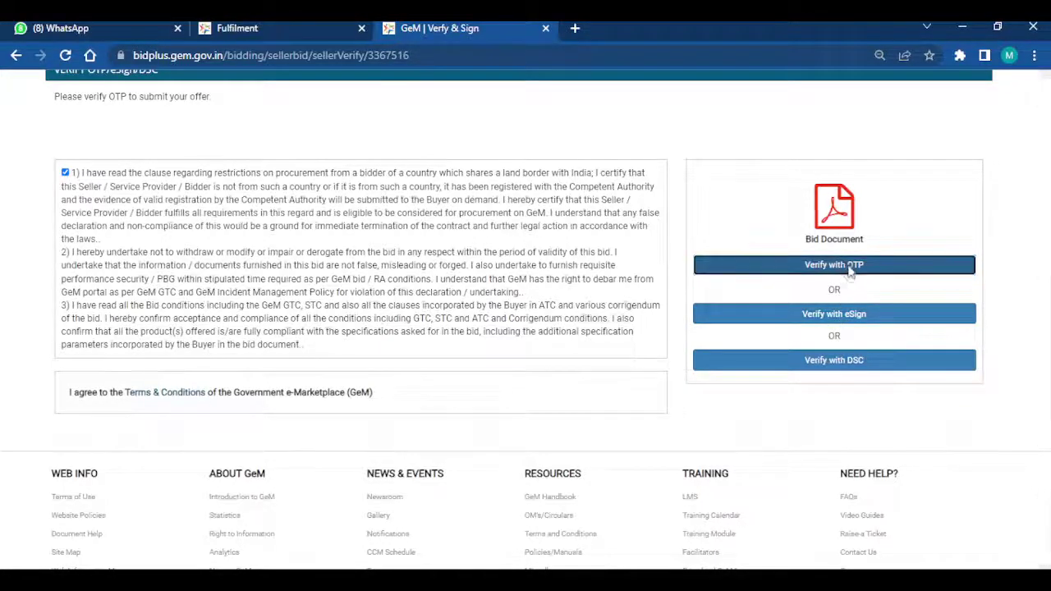
click(545, 317)
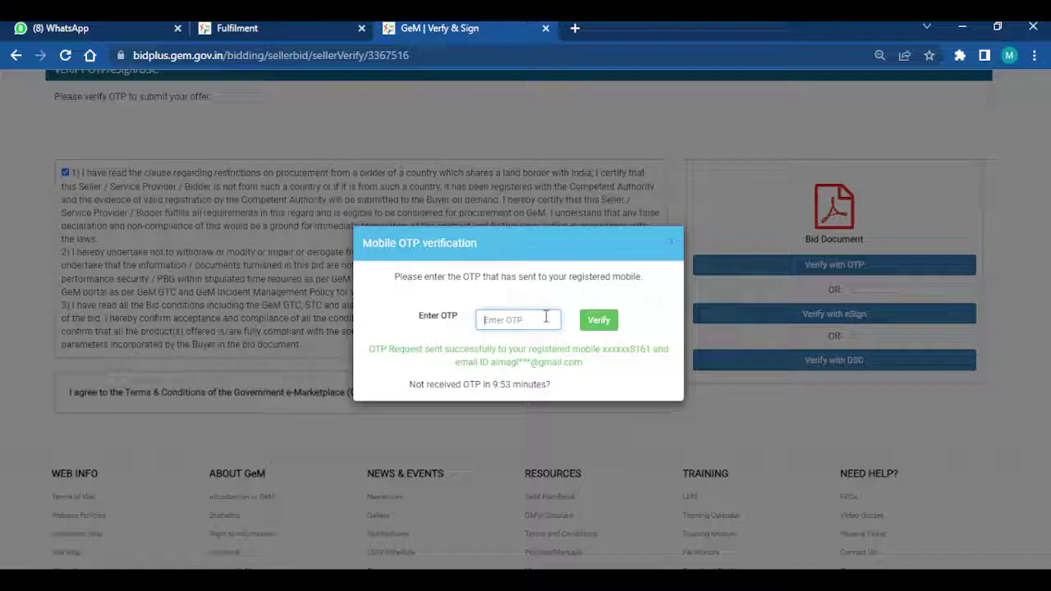
click(592, 323)
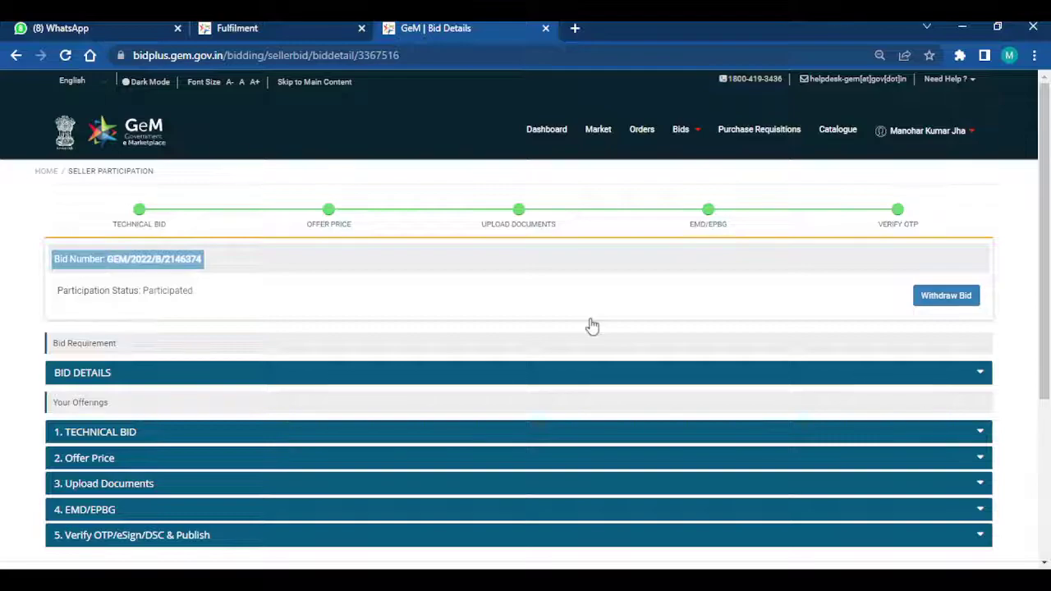
- Expand '5. Verify OTP/eSign/DSC & Publish' and download the PDF for bid 3367516
scroll(591, 323, down, 3)
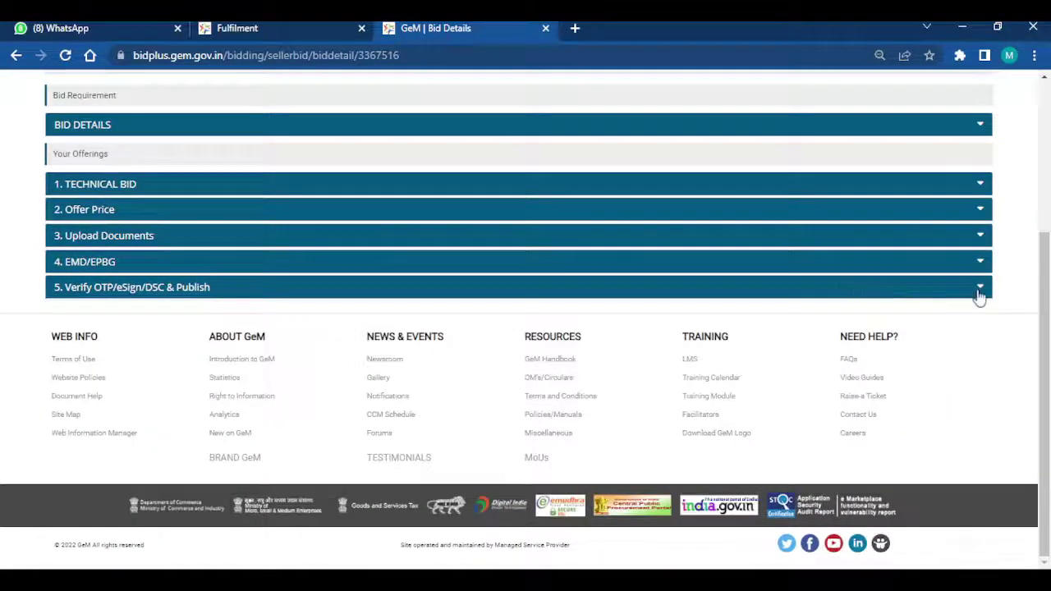
click(978, 293)
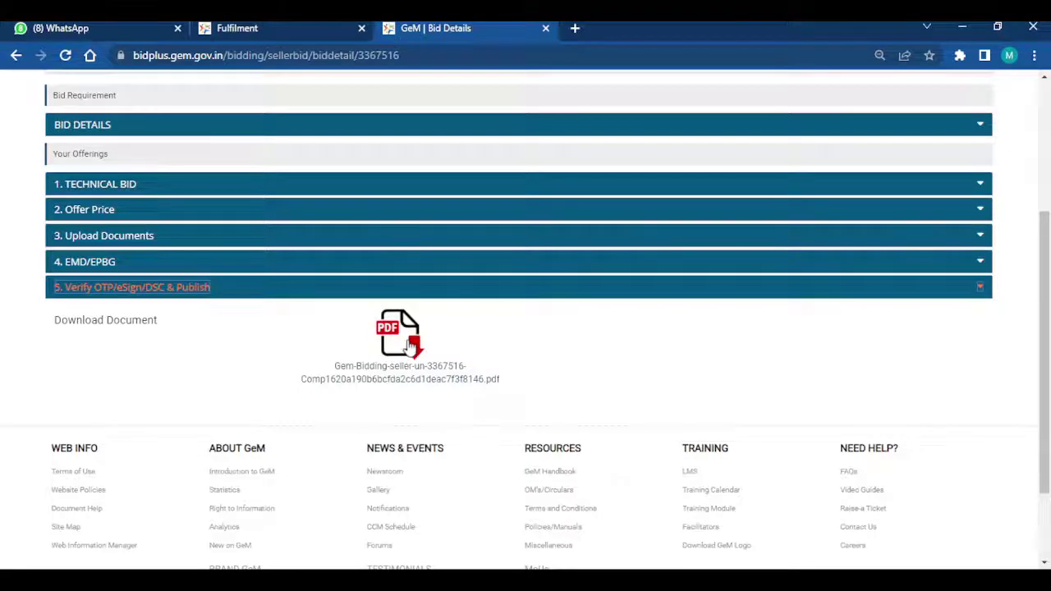
click(413, 348)
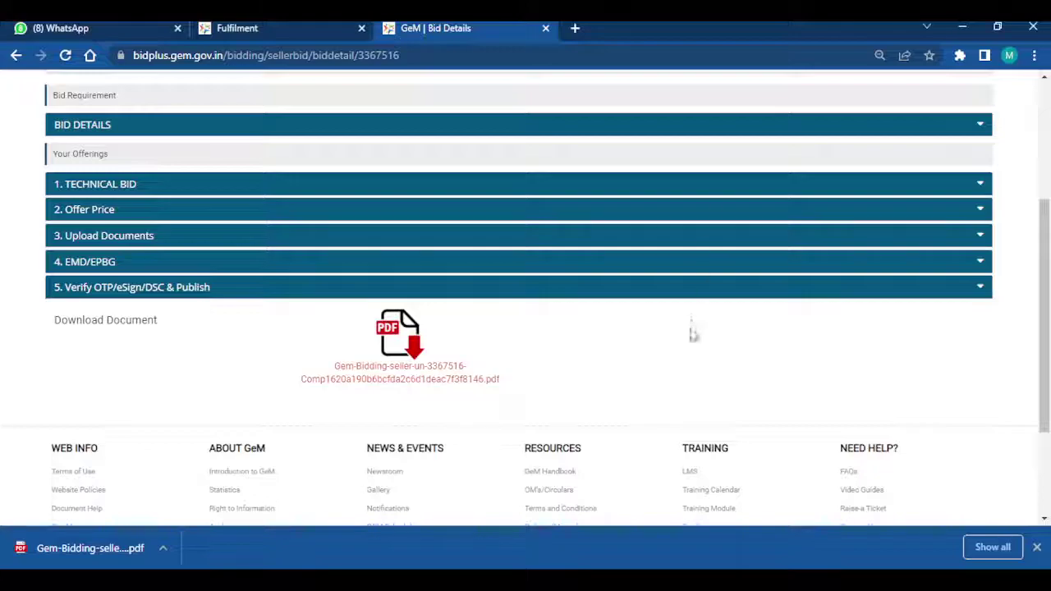
scroll(705, 406, up, 3)
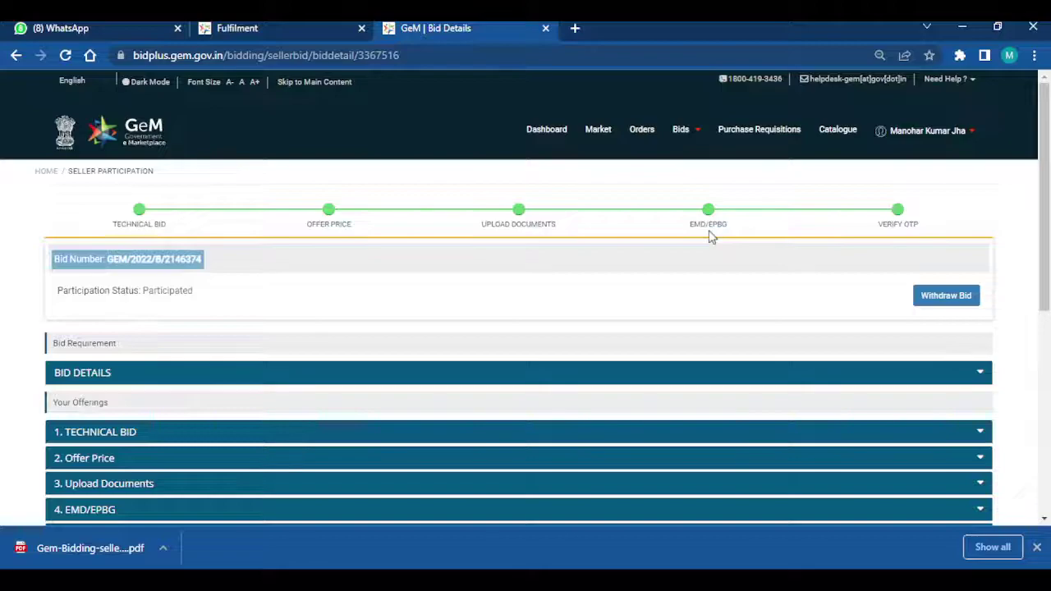
scroll(776, 292, down, 4)
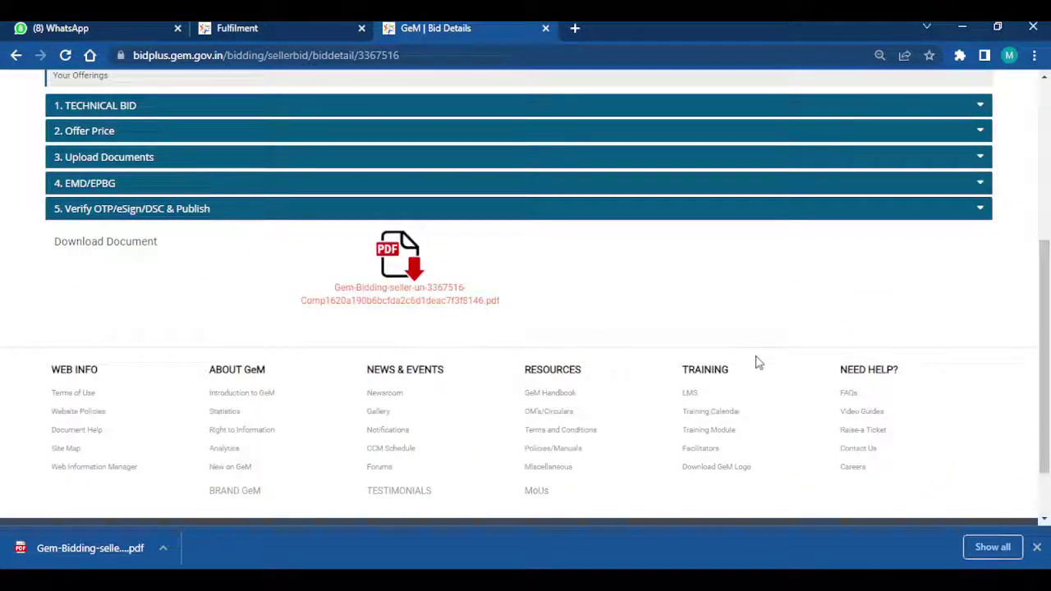
scroll(756, 359, up, 4)
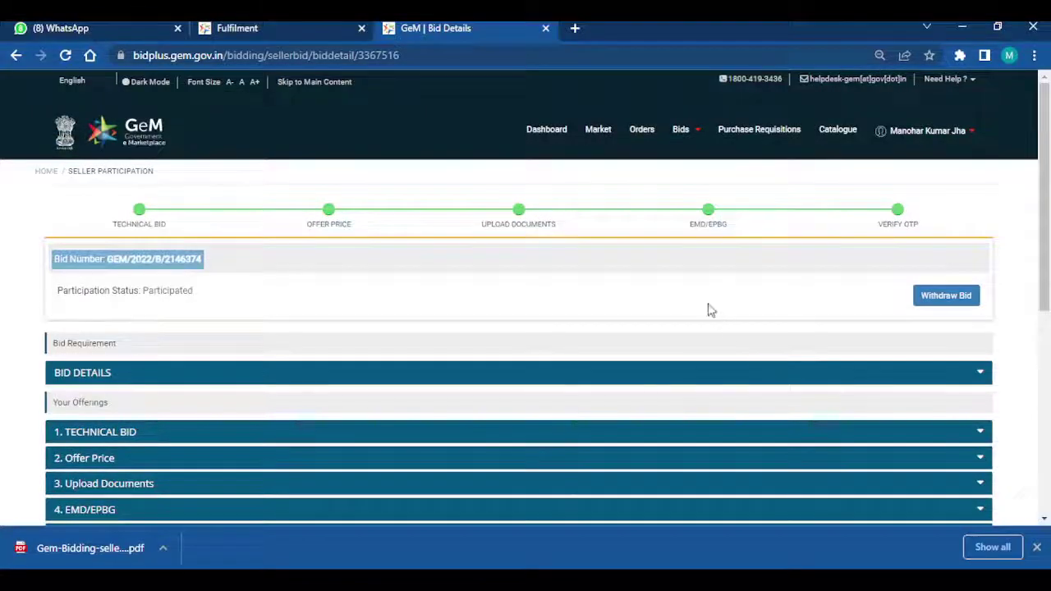